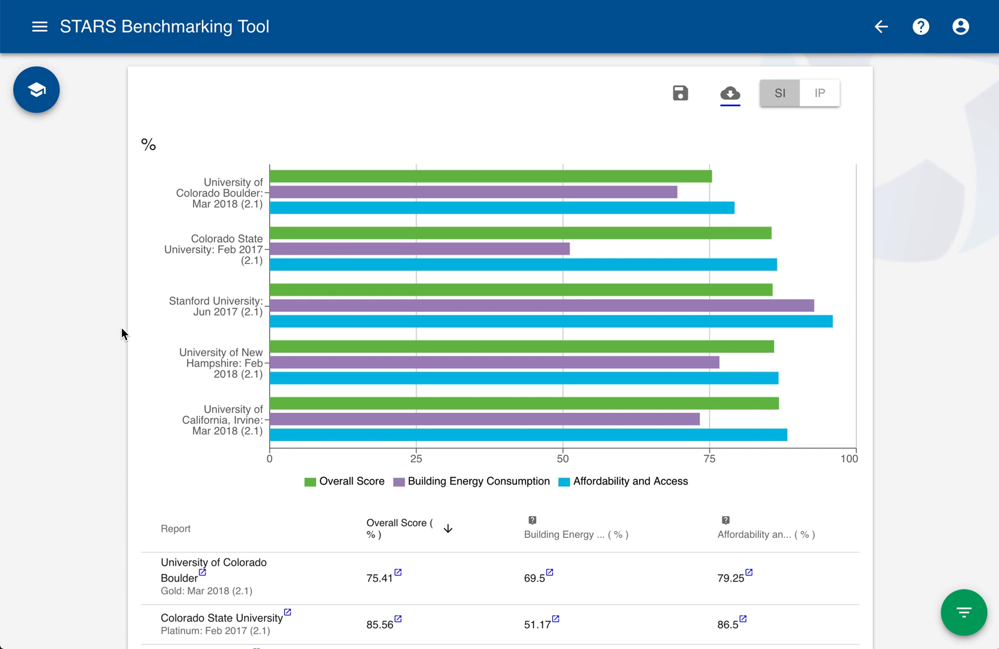
- Review the institution filters for the STARS reports and the data points chosen for the benchmarking chart
{"action": "left_click", "coordinate": [147, 235]}
{"action": "mouse_move", "coordinate": [455, 389]}
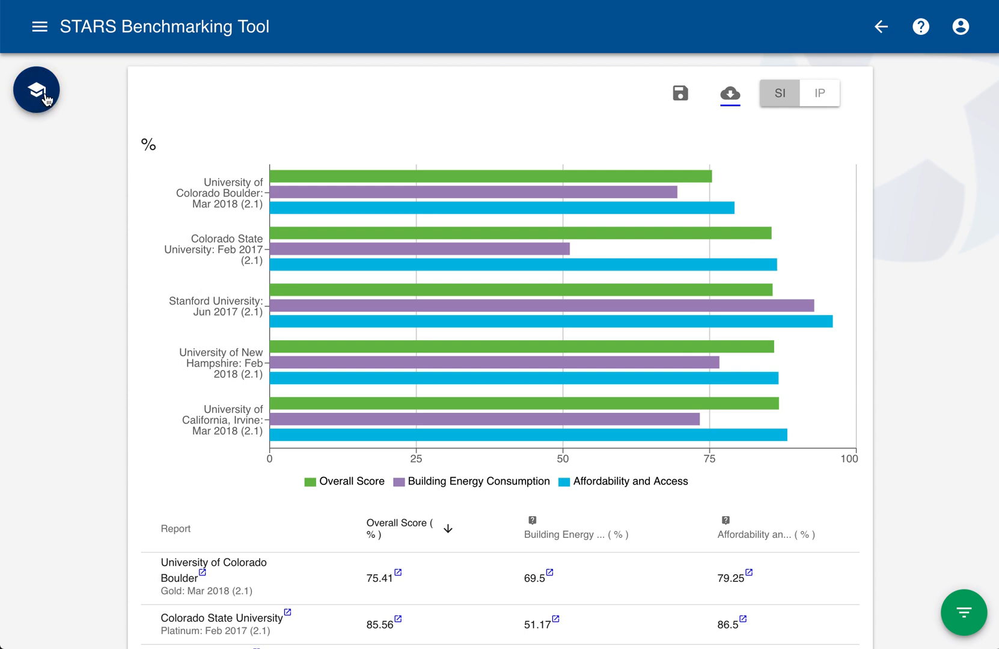
{"action": "left_click", "coordinate": [50, 91]}
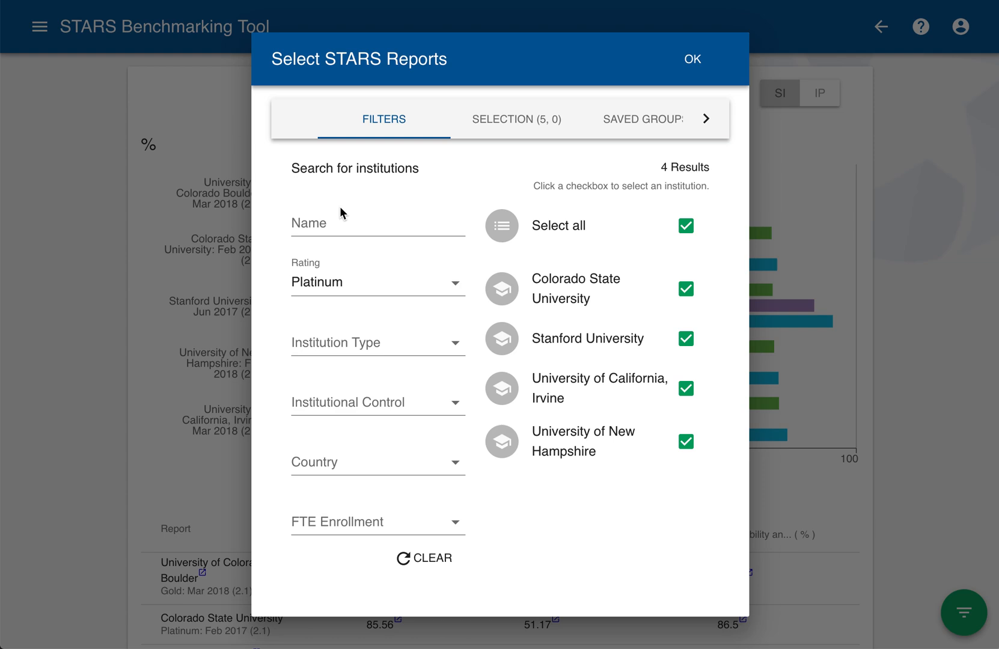
{"action": "left_click", "coordinate": [822, 259]}
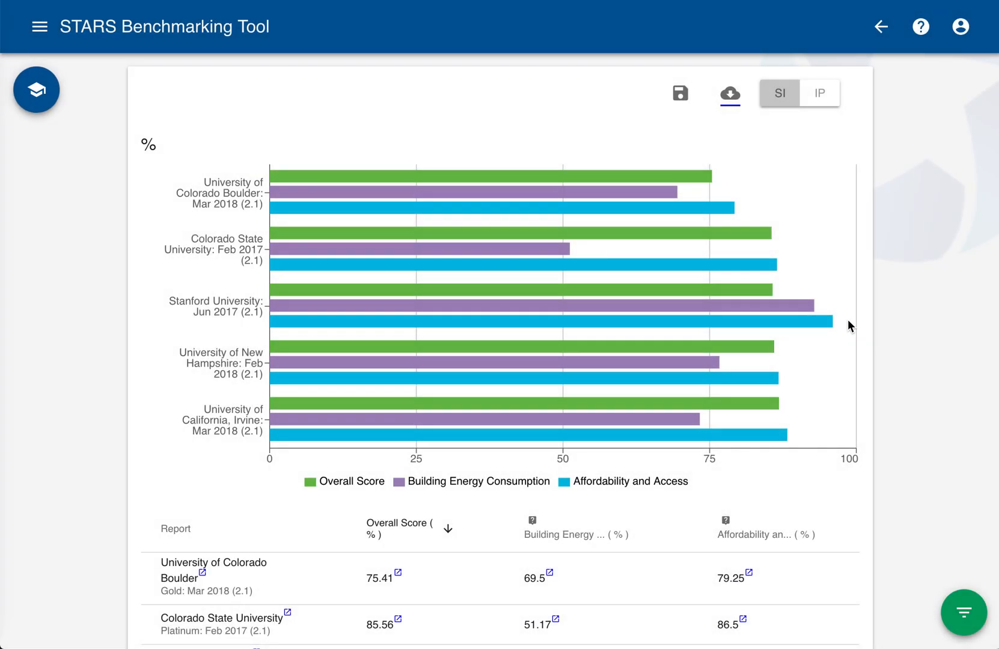
{"action": "left_click", "coordinate": [977, 622]}
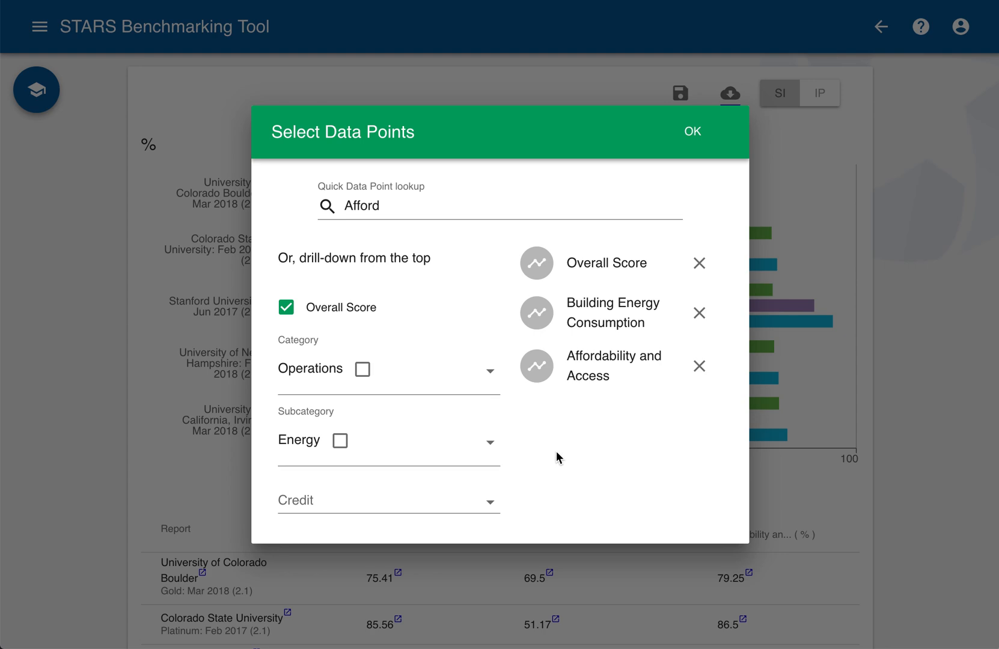
{"action": "left_click", "coordinate": [908, 401]}
- Examine the institution filters and the full list of currently selected STARS reports
{"action": "left_click", "coordinate": [32, 108]}
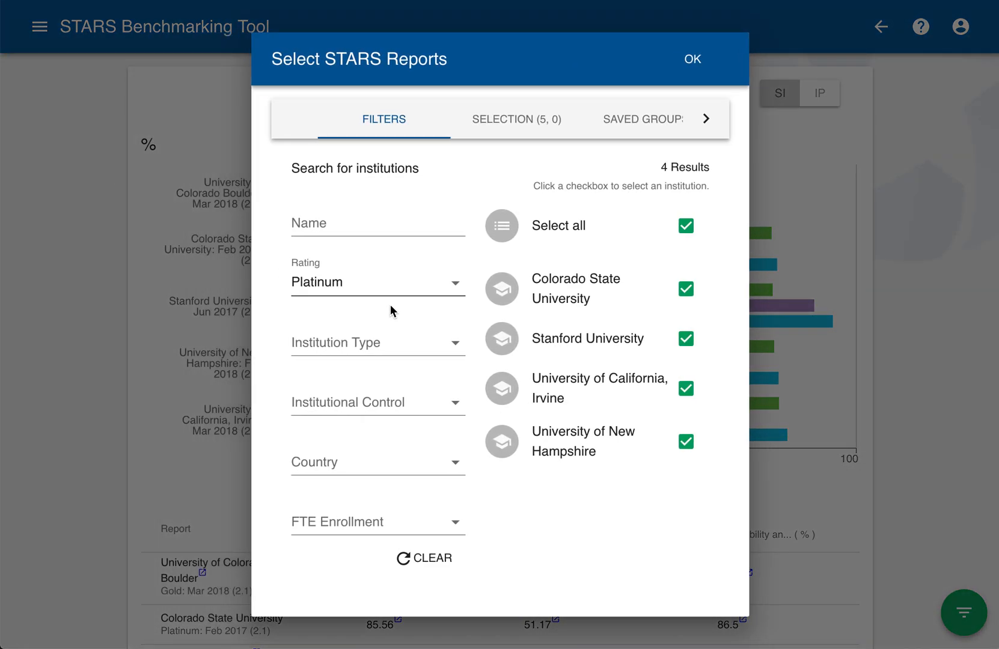
{"action": "scroll", "coordinate": [431, 408], "scroll_direction": "down", "scroll_amount": 1}
{"action": "scroll", "coordinate": [430, 340], "scroll_direction": "up", "scroll_amount": 1}
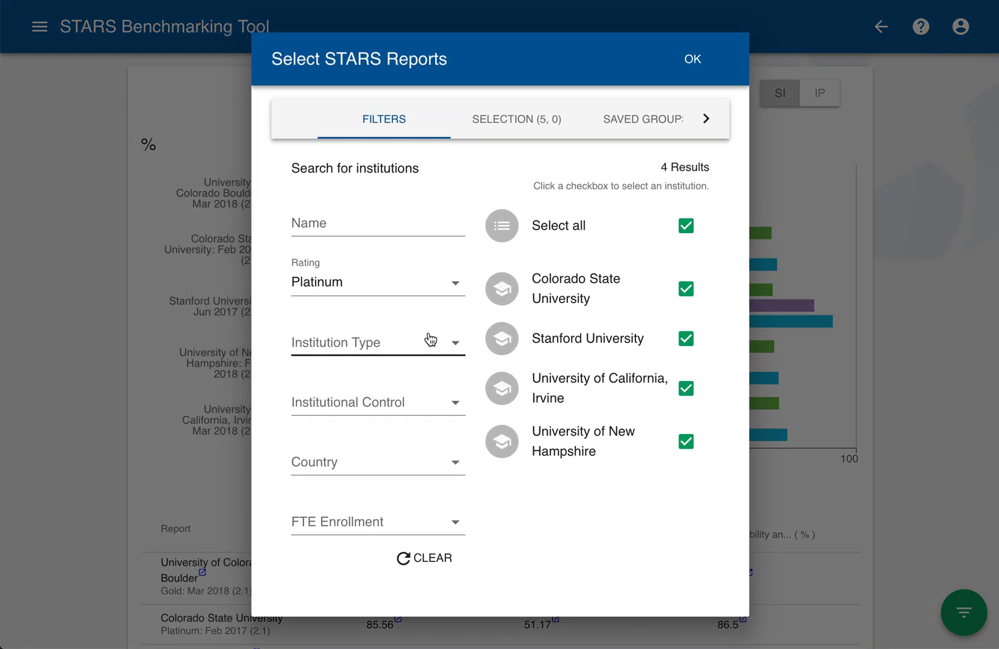
{"action": "left_click", "coordinate": [508, 122]}
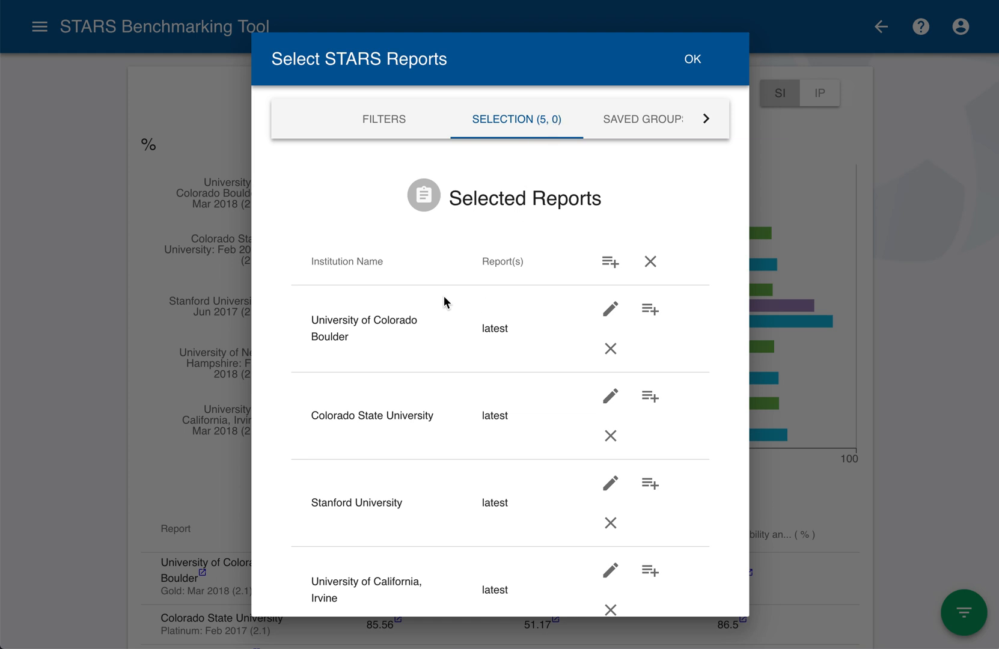
{"action": "scroll", "coordinate": [438, 295], "scroll_direction": "down", "scroll_amount": 1}
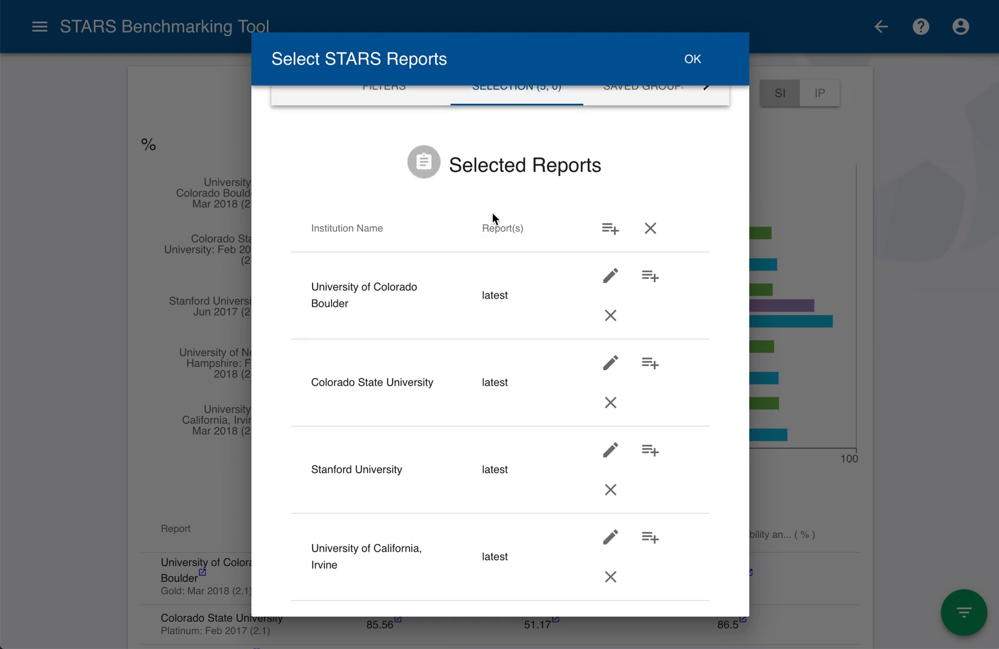
{"action": "scroll", "coordinate": [453, 234], "scroll_direction": "up", "scroll_amount": 1}
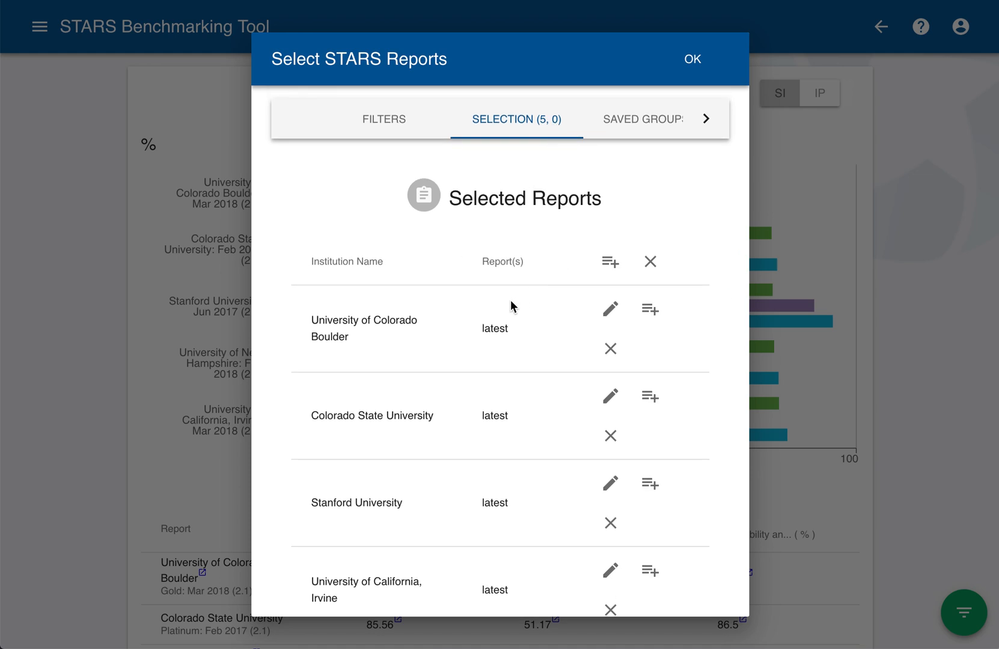
{"action": "scroll", "coordinate": [511, 302], "scroll_direction": "down", "scroll_amount": 3}
{"action": "scroll", "coordinate": [510, 302], "scroll_direction": "down", "scroll_amount": 2}
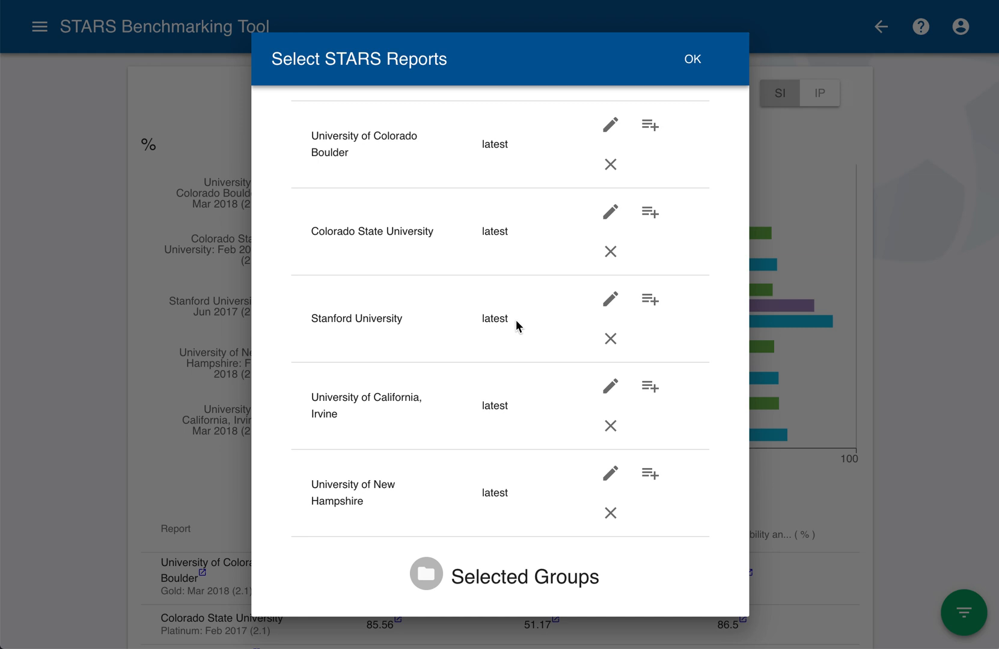
- Remove University of Colorado Boulder from the selected reports and return to the chart
{"action": "scroll", "coordinate": [516, 320], "scroll_direction": "up", "scroll_amount": 1}
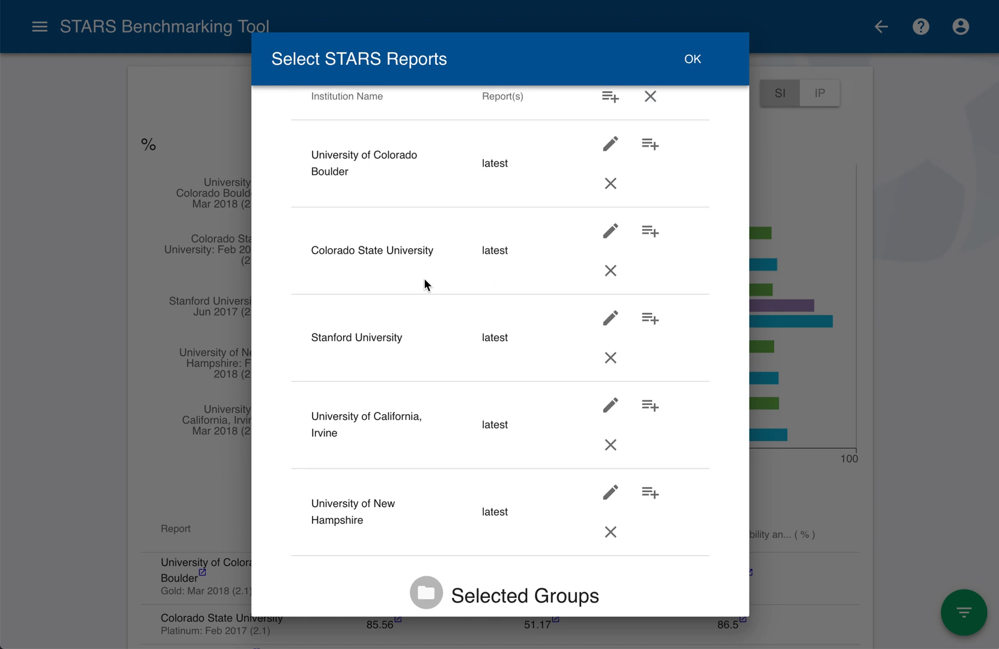
{"action": "scroll", "coordinate": [423, 282], "scroll_direction": "up", "scroll_amount": 2}
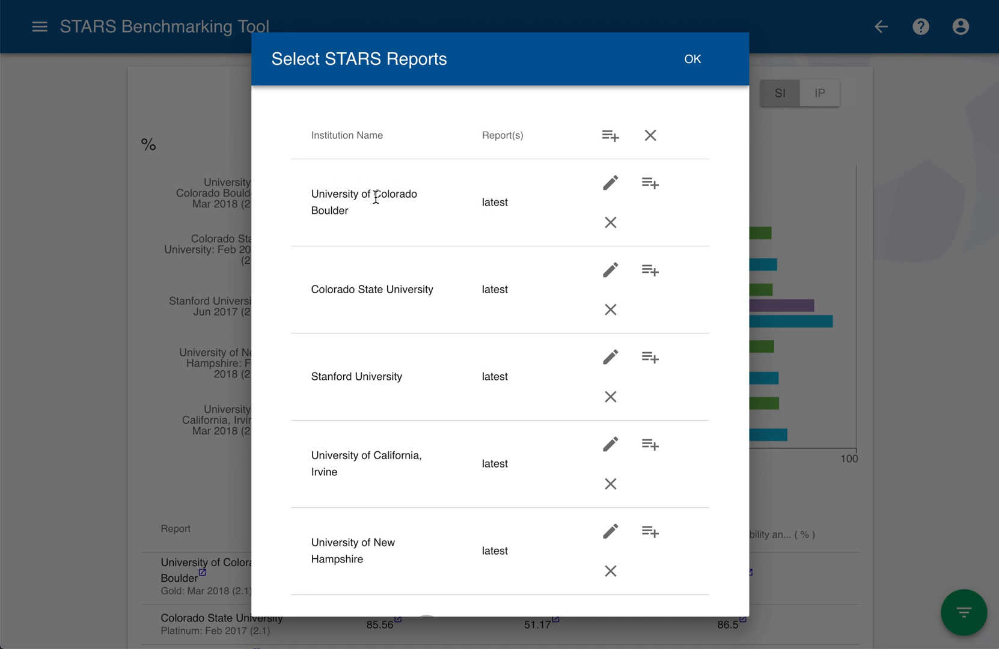
{"action": "scroll", "coordinate": [382, 217], "scroll_direction": "up", "scroll_amount": 1}
{"action": "scroll", "coordinate": [382, 216], "scroll_direction": "up", "scroll_amount": 3}
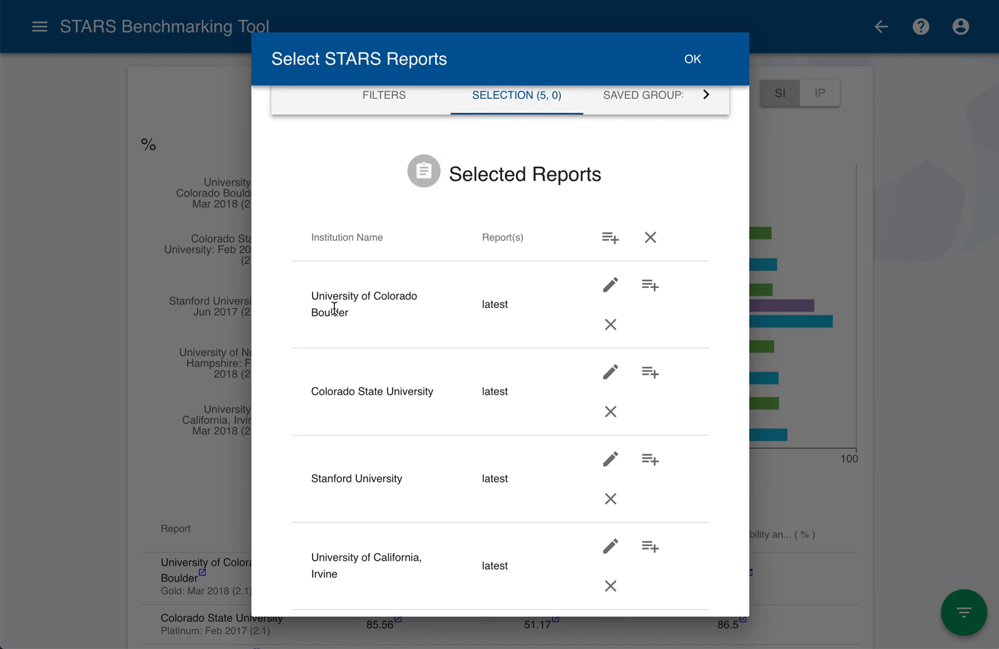
{"action": "left_click", "coordinate": [610, 327]}
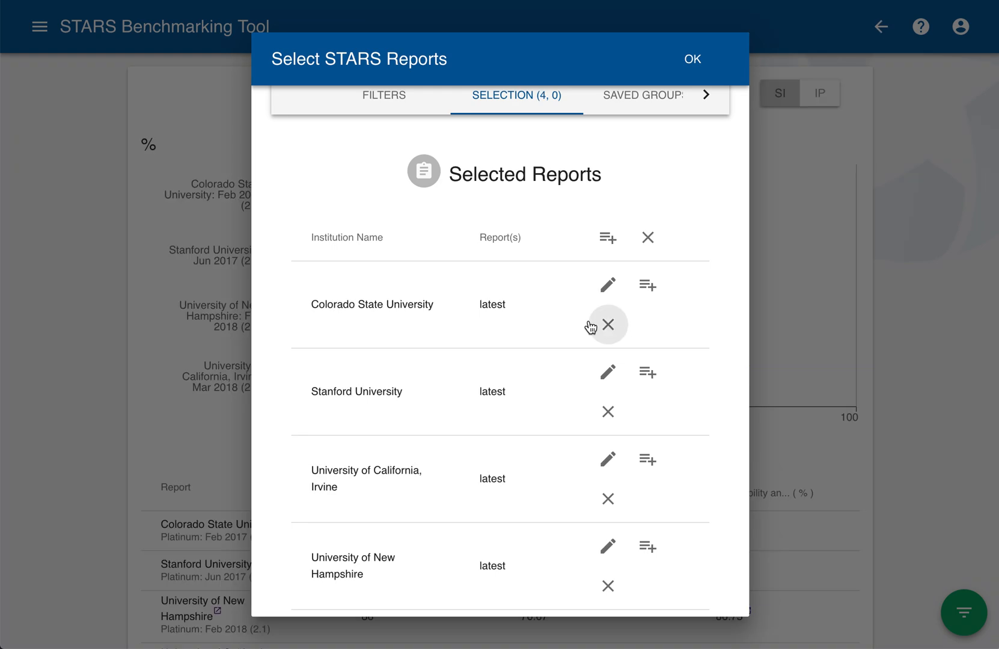
{"action": "left_click", "coordinate": [830, 263]}
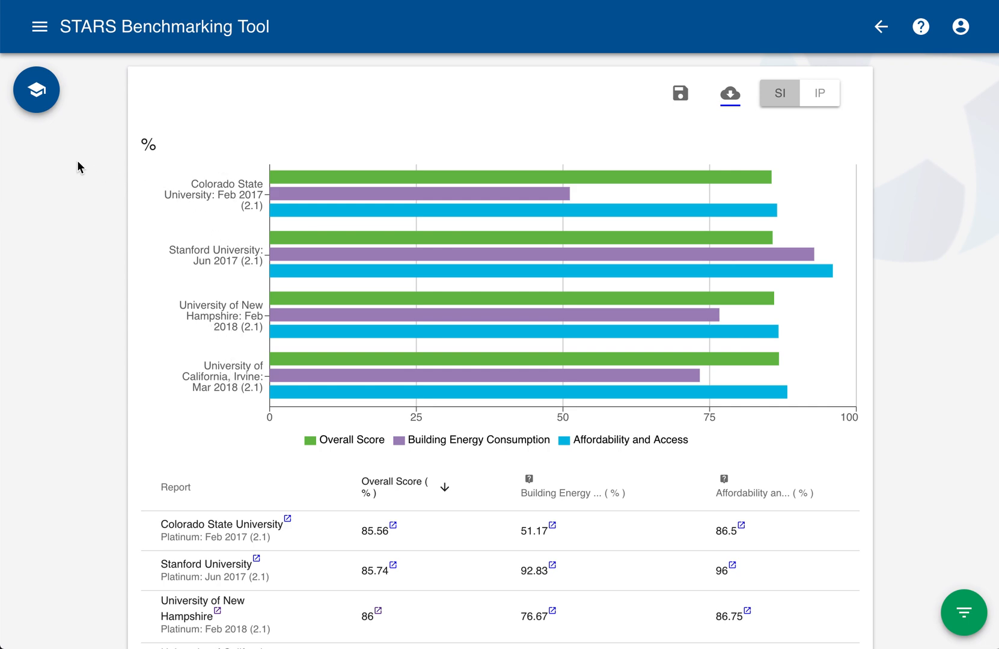
- Create a new group from the Stanford University entry in the selected reports
{"action": "left_click", "coordinate": [36, 89]}
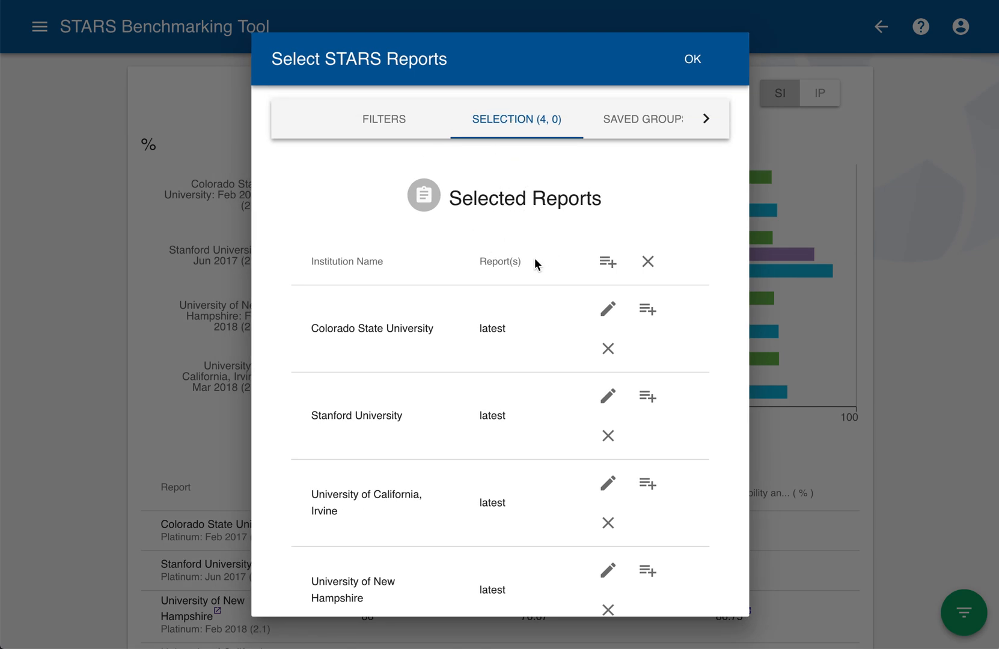
{"action": "scroll", "coordinate": [534, 257], "scroll_direction": "down", "scroll_amount": 1}
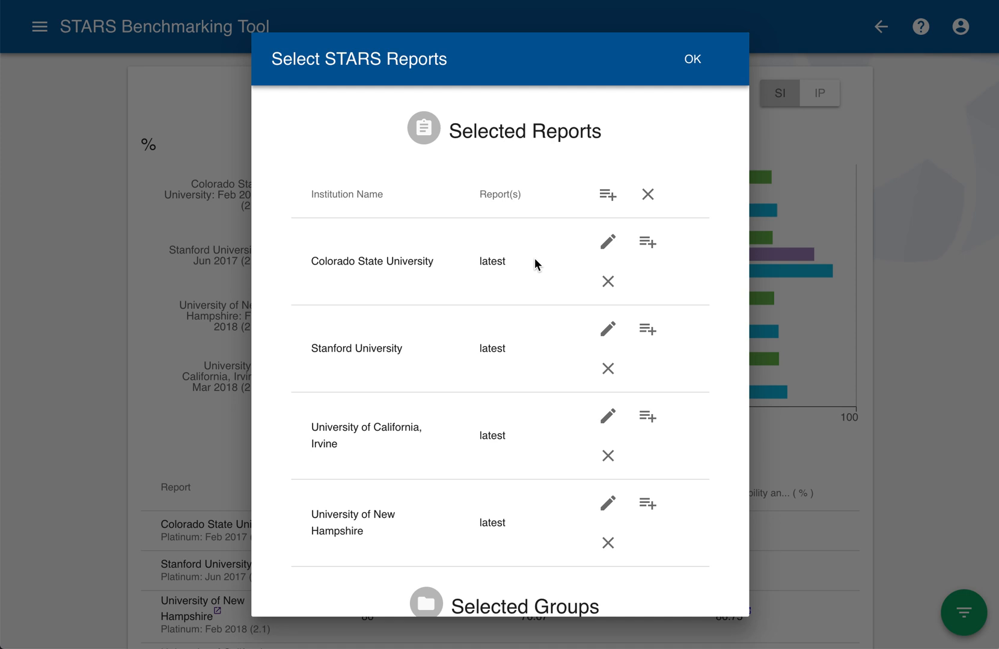
{"action": "scroll", "coordinate": [534, 258], "scroll_direction": "up", "scroll_amount": 1}
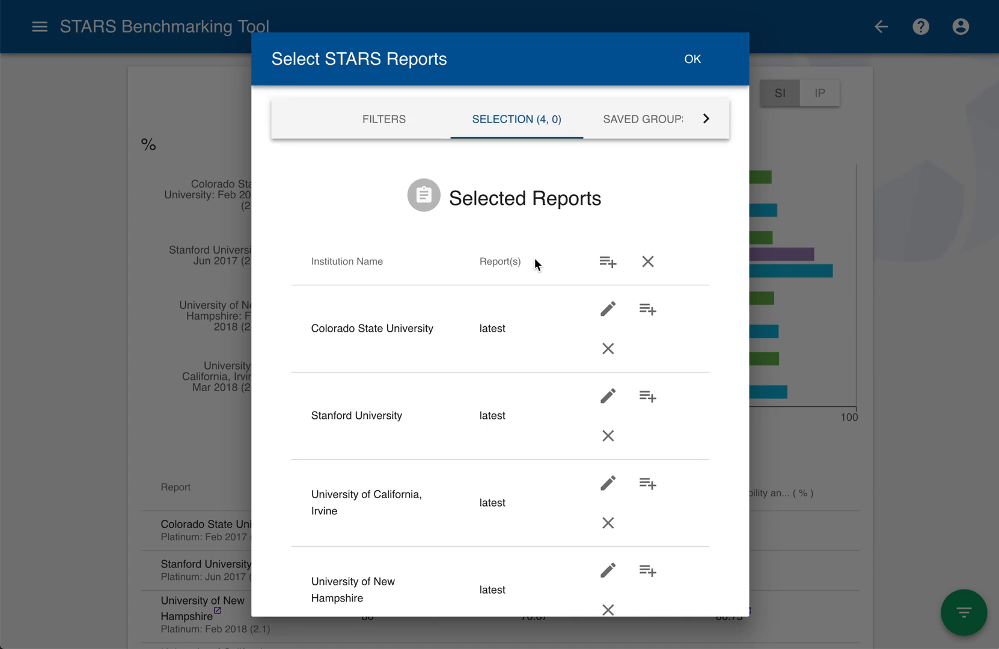
{"action": "scroll", "coordinate": [535, 259], "scroll_direction": "down", "scroll_amount": 2}
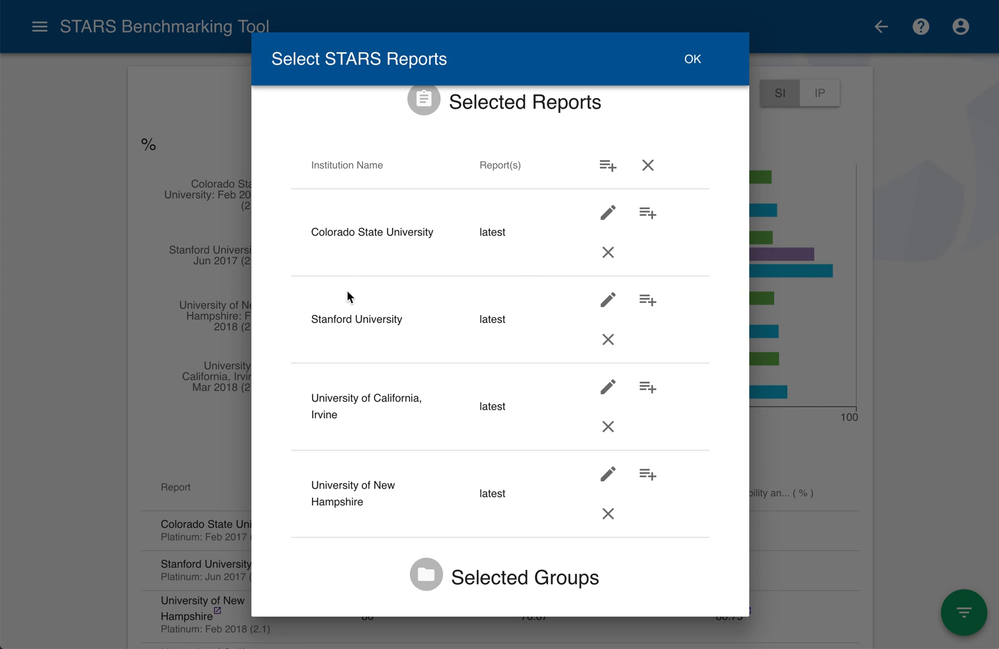
{"action": "left_click_drag", "start_coordinate": [312, 319], "coordinate": [363, 319]}
{"action": "left_click", "coordinate": [372, 340]}
{"action": "left_click", "coordinate": [649, 303]}
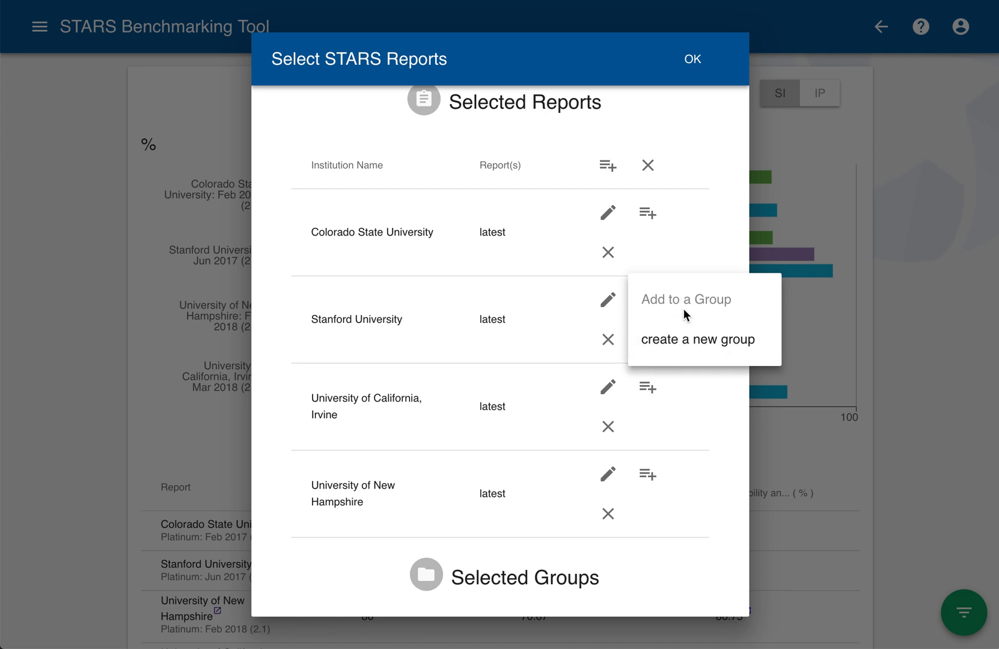
{"action": "left_click", "coordinate": [676, 346]}
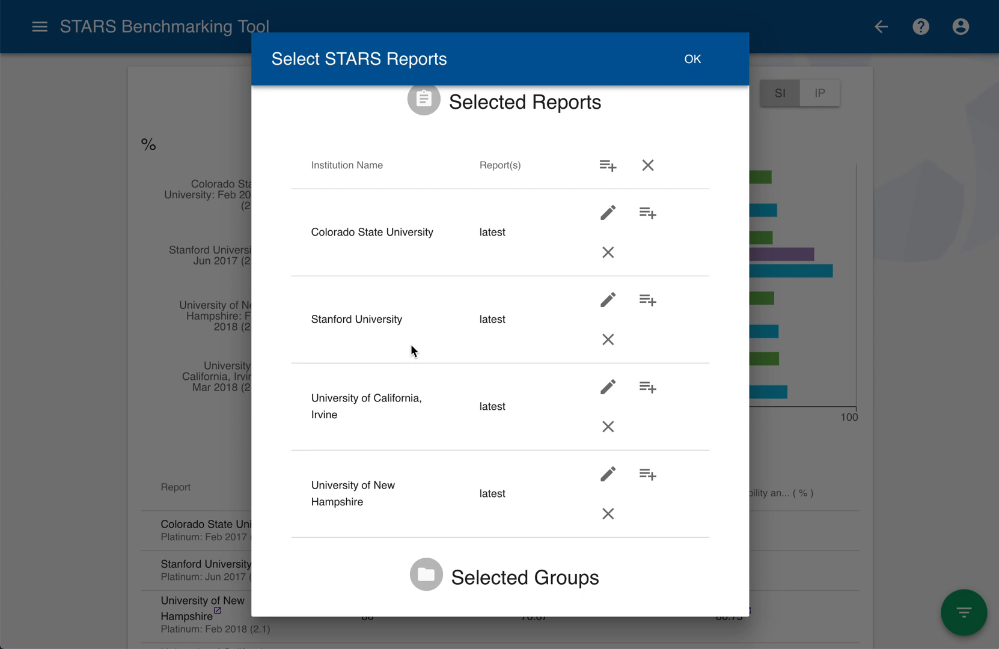
- Expand the new saved group to show its institution and rename the group as California
{"action": "scroll", "coordinate": [412, 346], "scroll_direction": "up", "scroll_amount": 3}
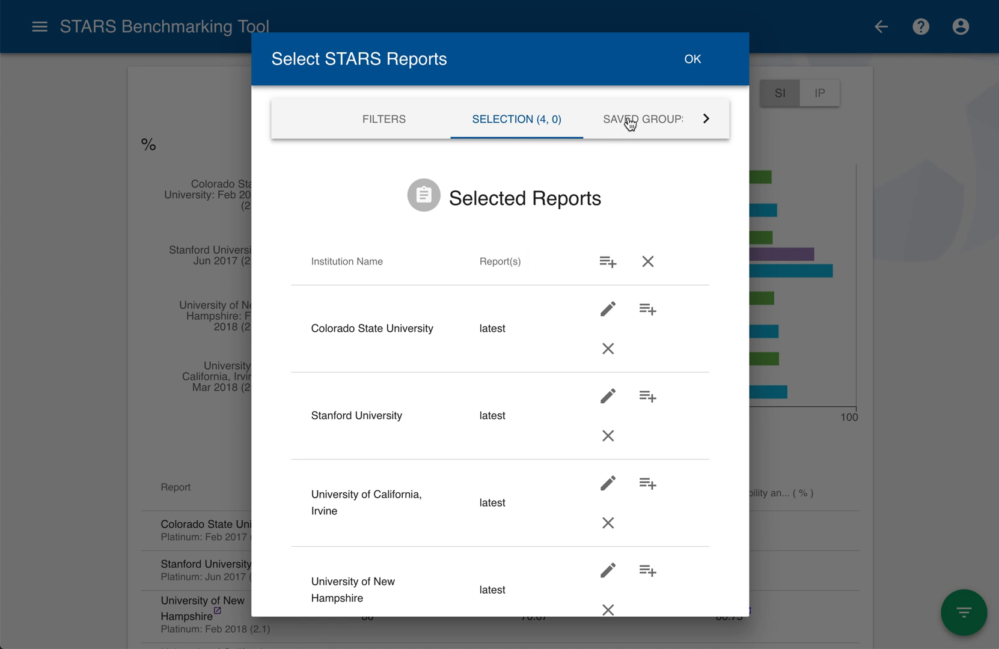
{"action": "left_click", "coordinate": [630, 122]}
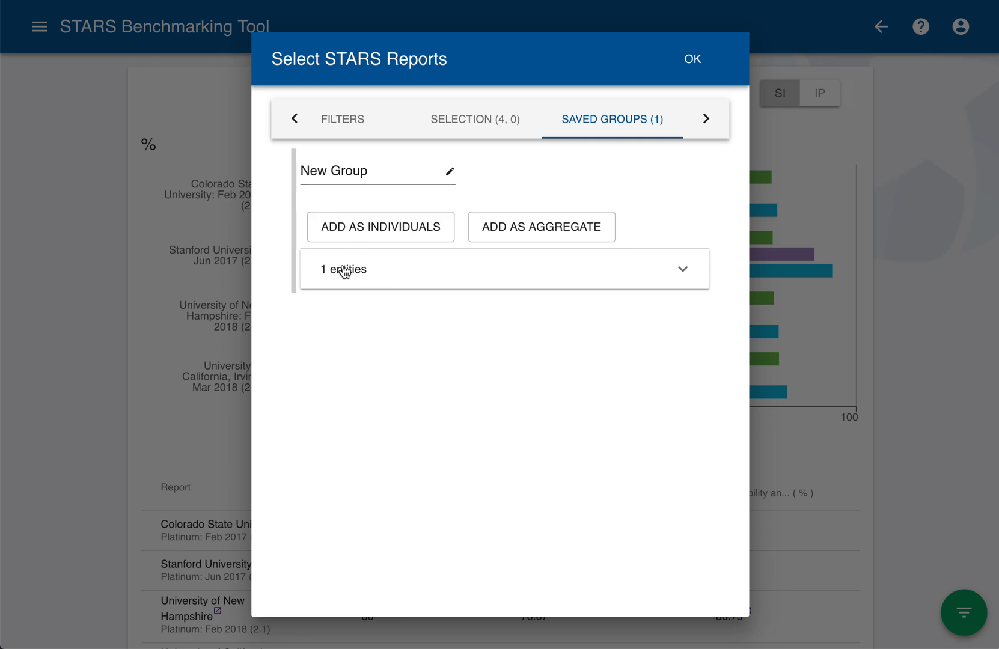
{"action": "left_click", "coordinate": [685, 273]}
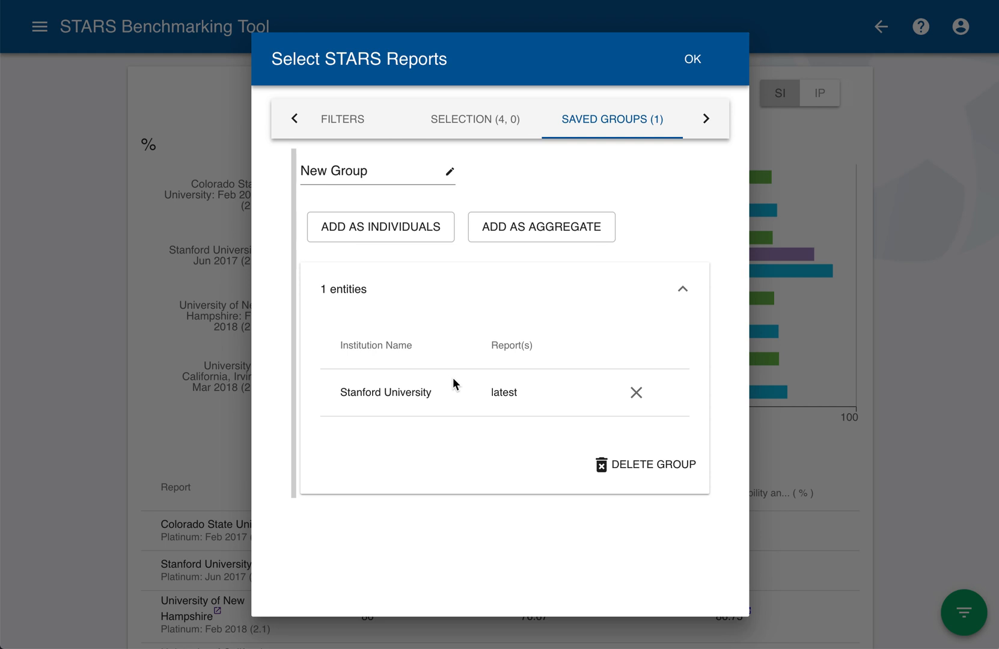
{"action": "left_click_drag", "start_coordinate": [388, 166], "coordinate": [275, 169]}
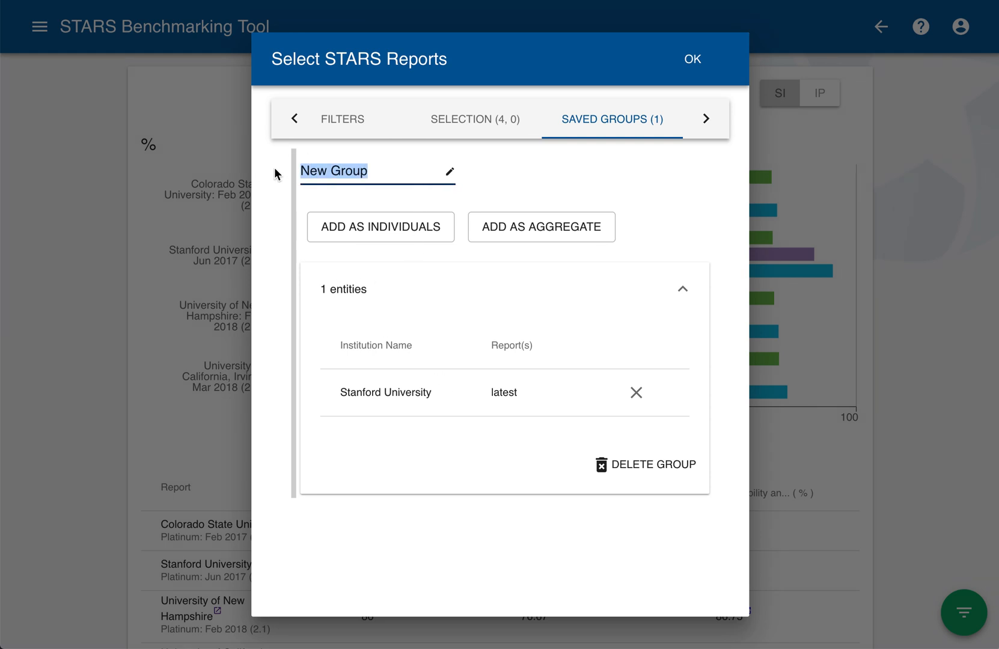
{"action": "type", "text": "California"}
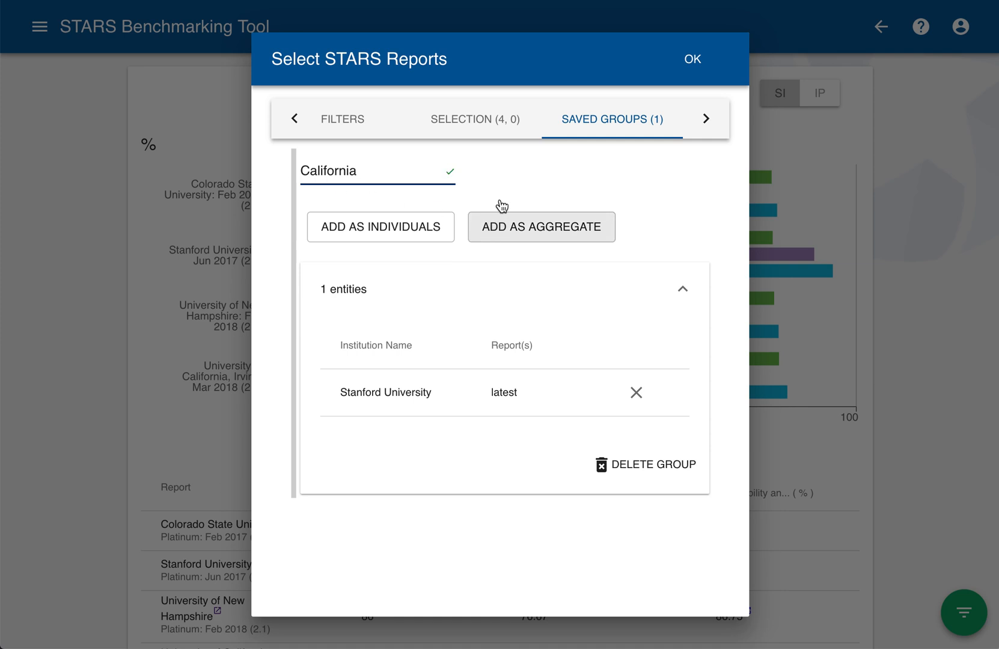
- Add all selected reports to a new group in one operation
{"action": "left_click", "coordinate": [484, 123]}
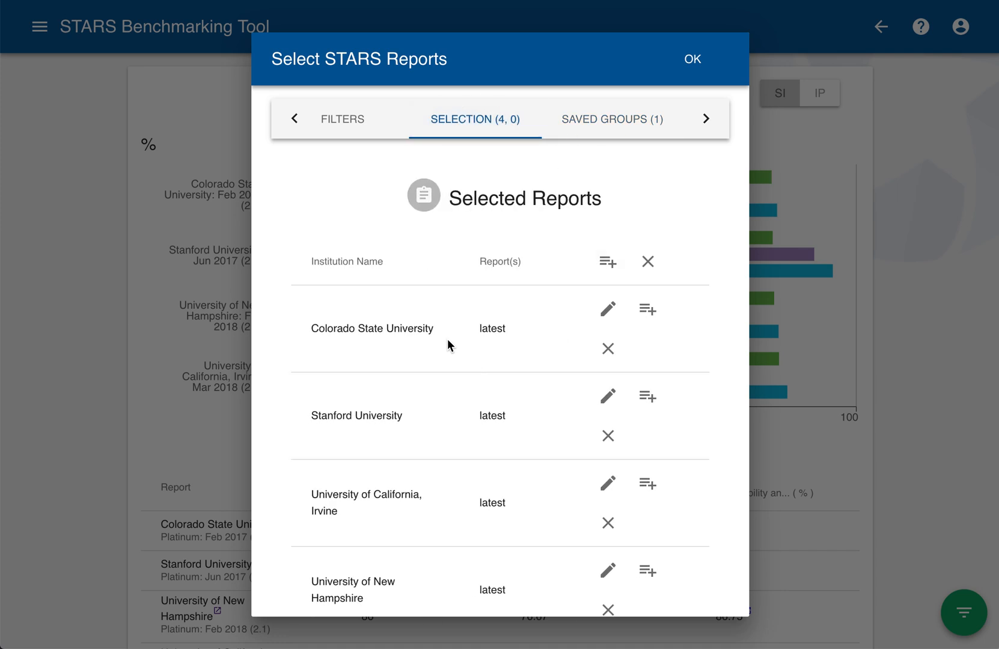
{"action": "scroll", "coordinate": [455, 346], "scroll_direction": "down", "scroll_amount": 1}
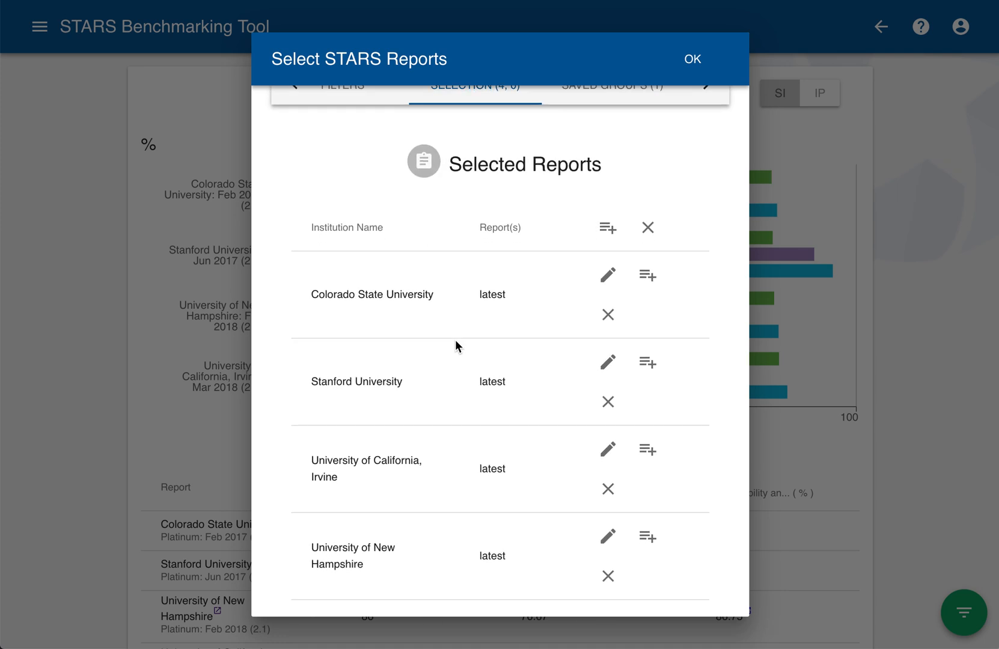
{"action": "scroll", "coordinate": [456, 346], "scroll_direction": "down", "scroll_amount": 1}
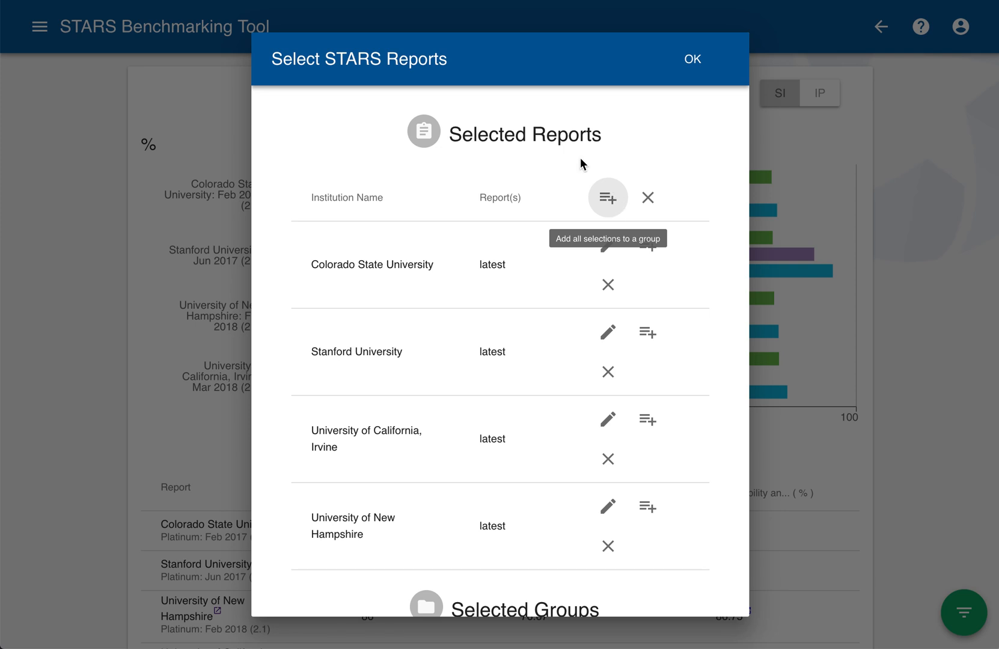
{"action": "left_click", "coordinate": [609, 199]}
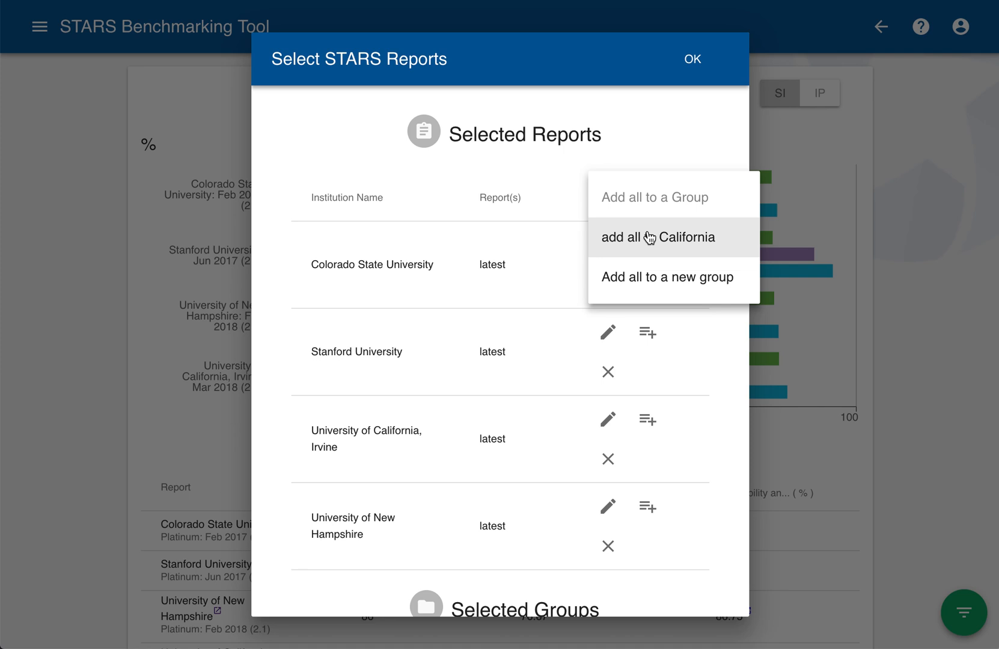
{"action": "left_click", "coordinate": [634, 281]}
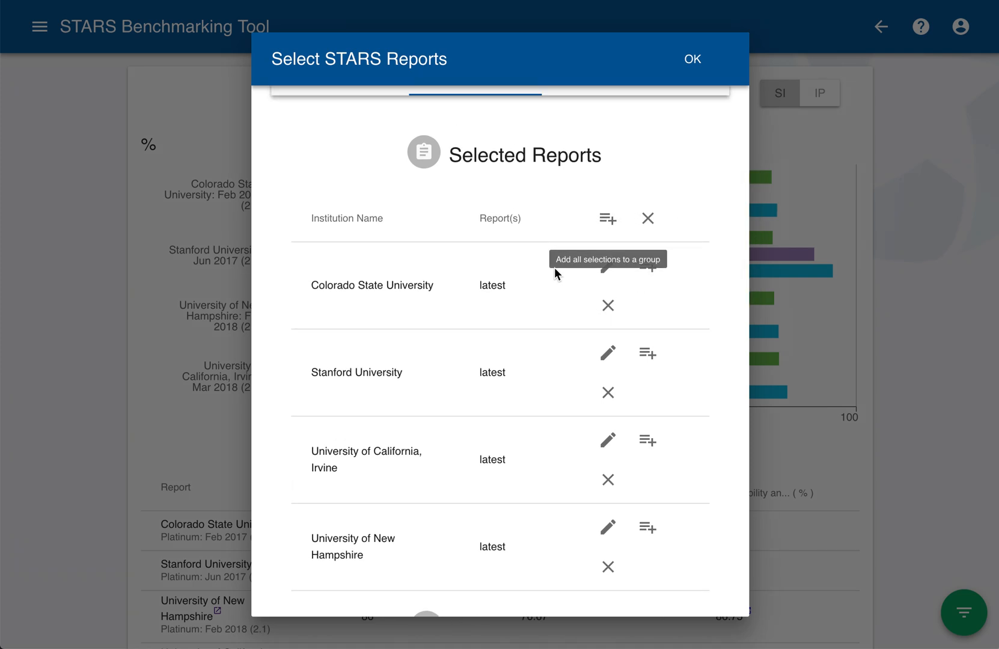
- Delete the California saved group and expand the remaining group to show its institutions
{"action": "left_click", "coordinate": [631, 127]}
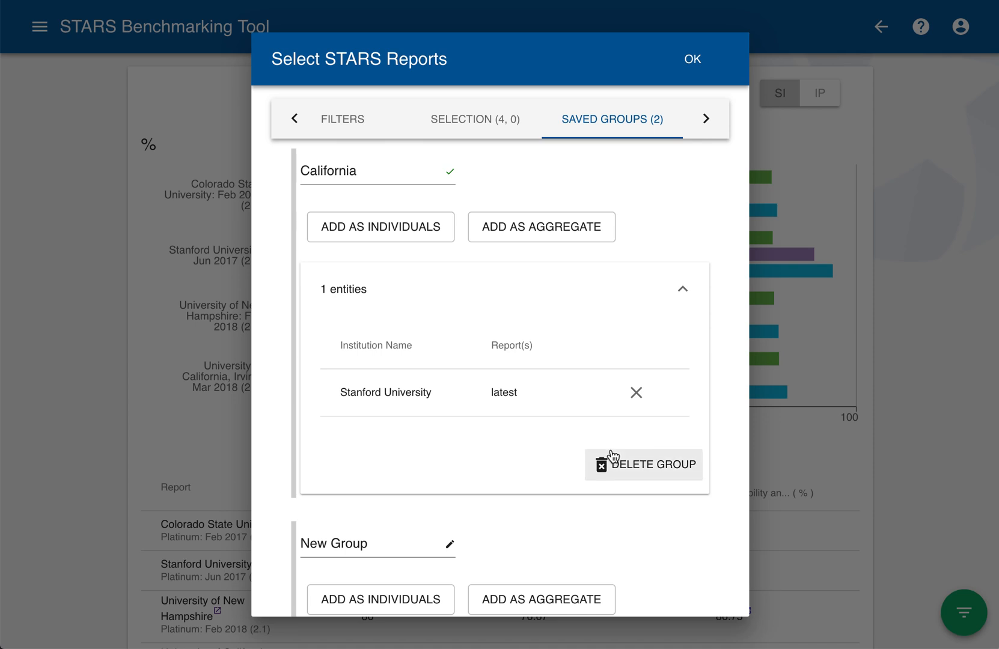
{"action": "left_click", "coordinate": [631, 469]}
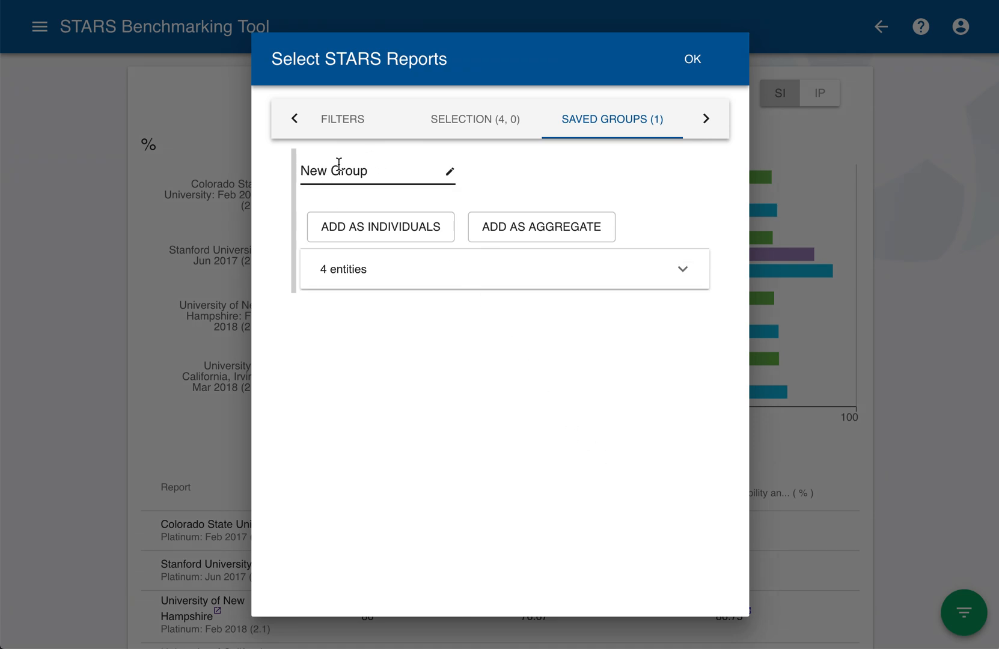
{"action": "left_click", "coordinate": [670, 271]}
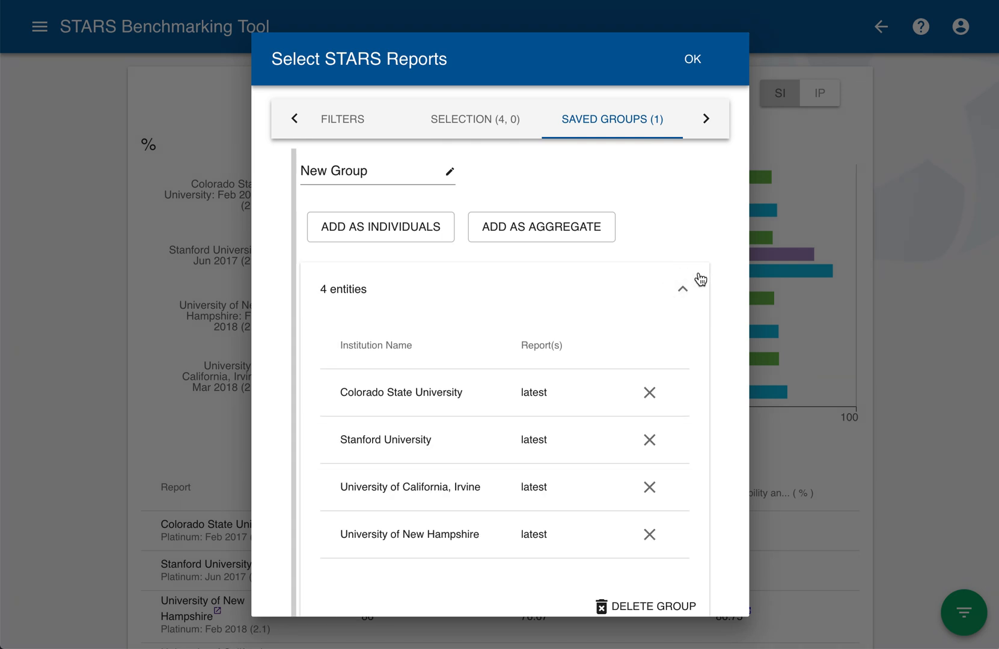
{"action": "scroll", "coordinate": [502, 348], "scroll_direction": "down", "scroll_amount": 1}
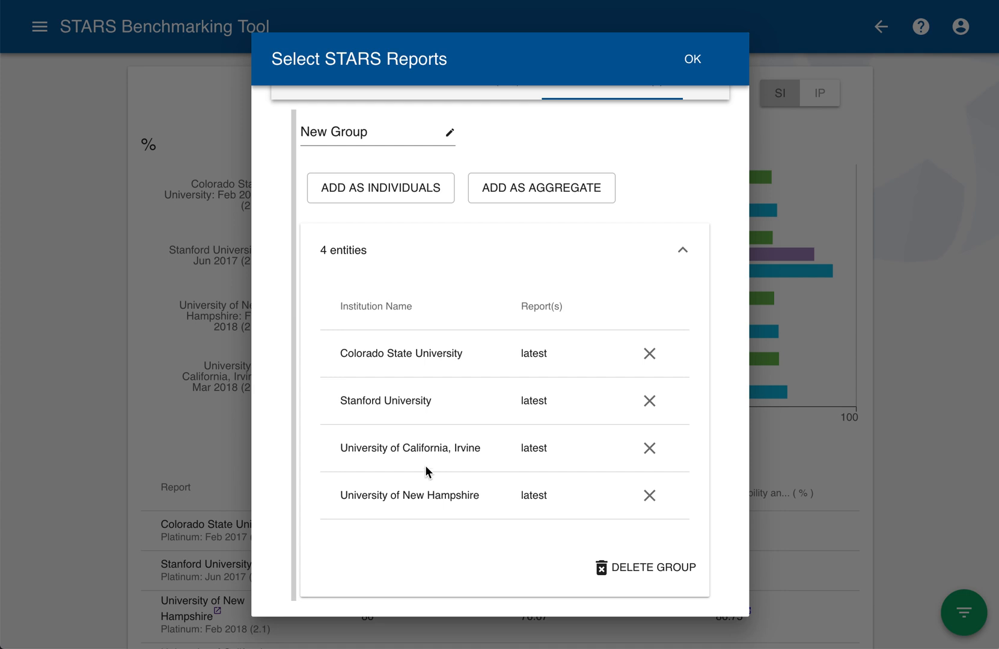
- Rename the remaining saved group as Platinum Schools and review its institutions
{"action": "scroll", "coordinate": [425, 472], "scroll_direction": "up", "scroll_amount": 1}
{"action": "left_click_drag", "start_coordinate": [390, 169], "coordinate": [274, 173]}
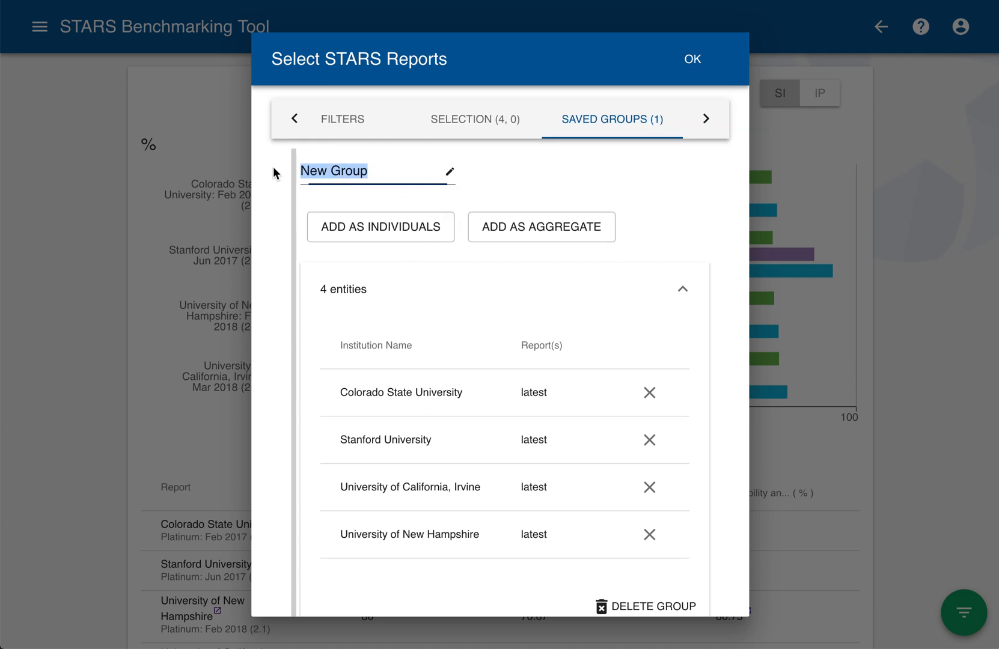
{"action": "type", "text": "Pla"}
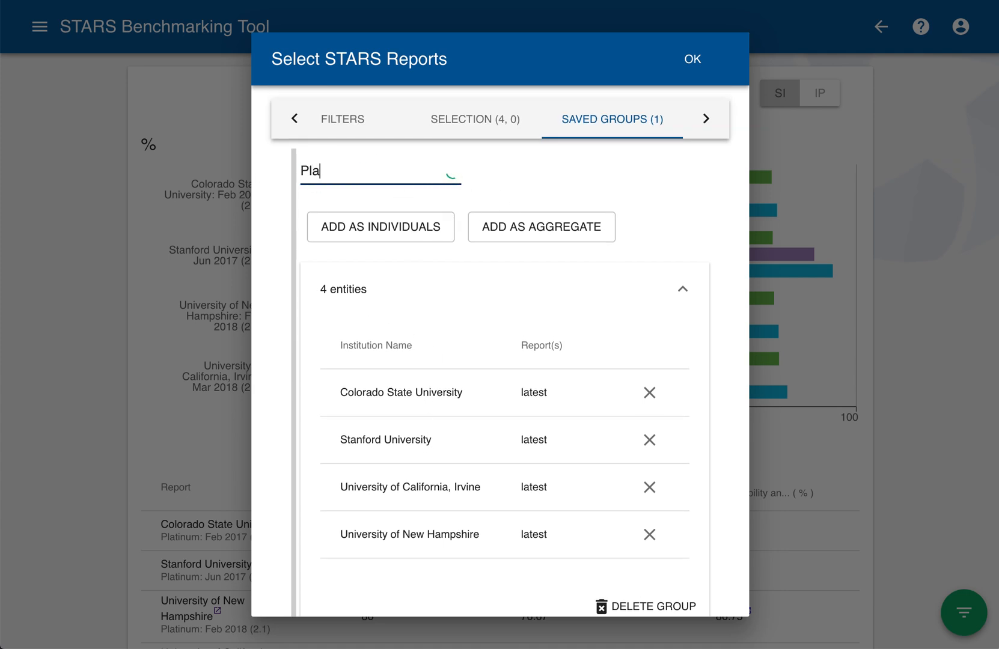
{"action": "type", "text": "tinum Schools"}
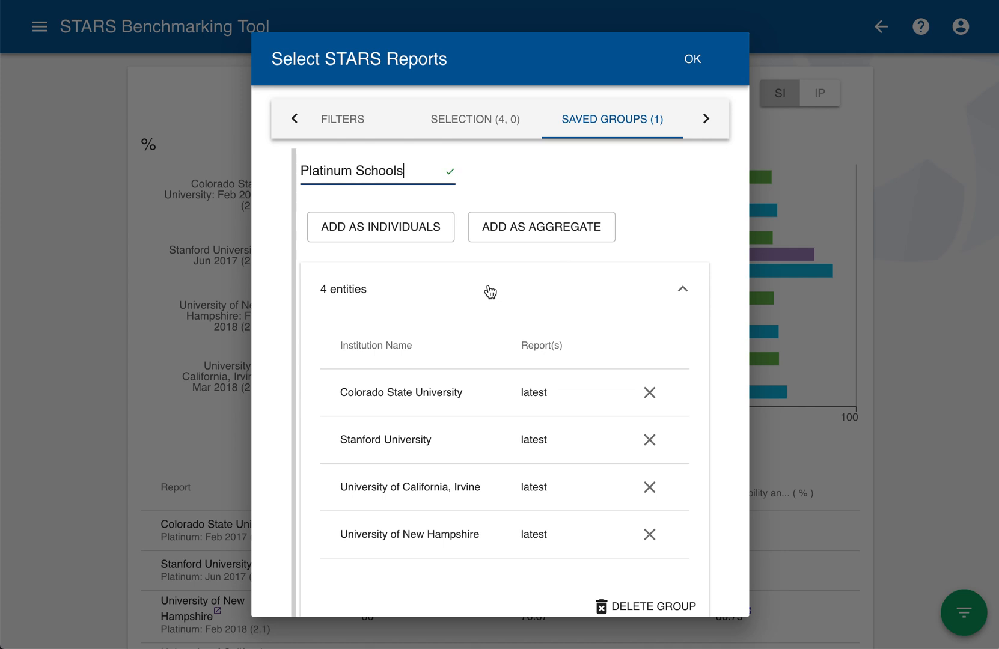
{"action": "scroll", "coordinate": [490, 291], "scroll_direction": "down", "scroll_amount": 2}
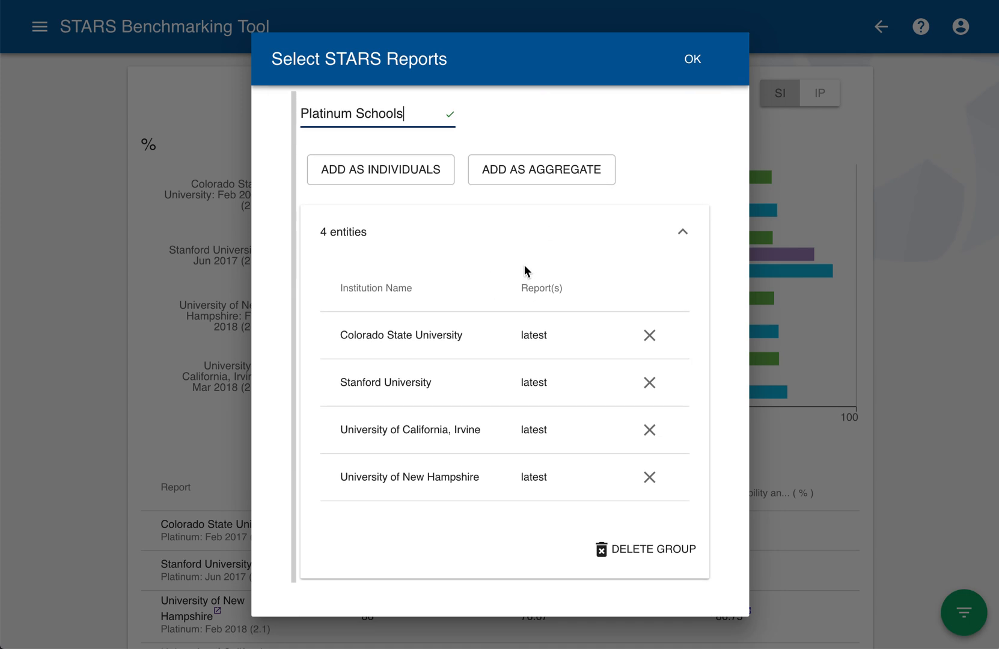
{"action": "scroll", "coordinate": [526, 263], "scroll_direction": "up", "scroll_amount": 2}
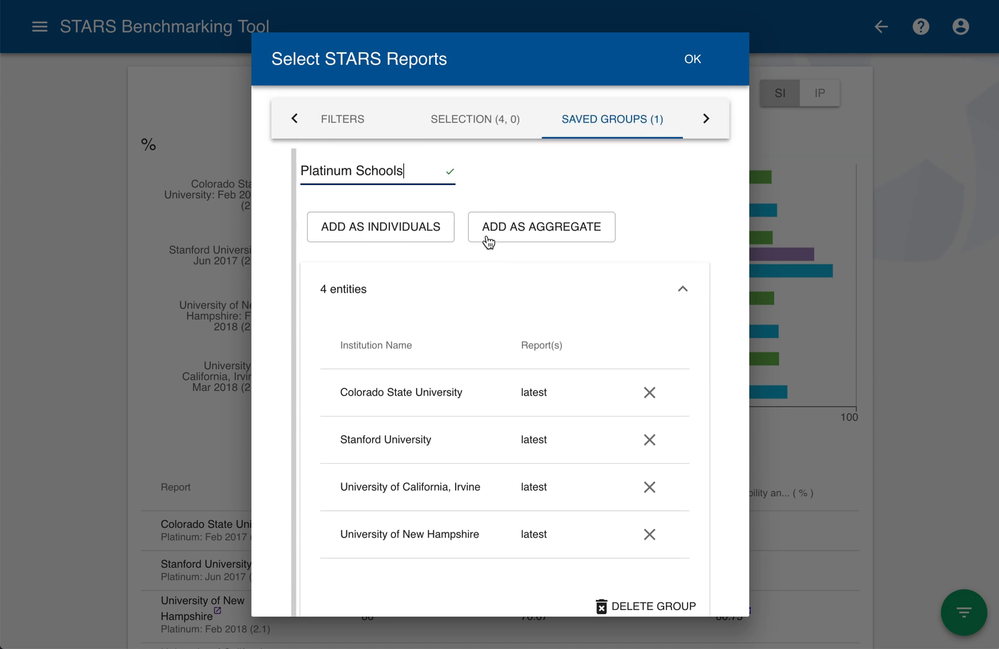
- Remove all selected reports from the selection at once and close the report selection dialog
{"action": "left_click", "coordinate": [459, 119]}
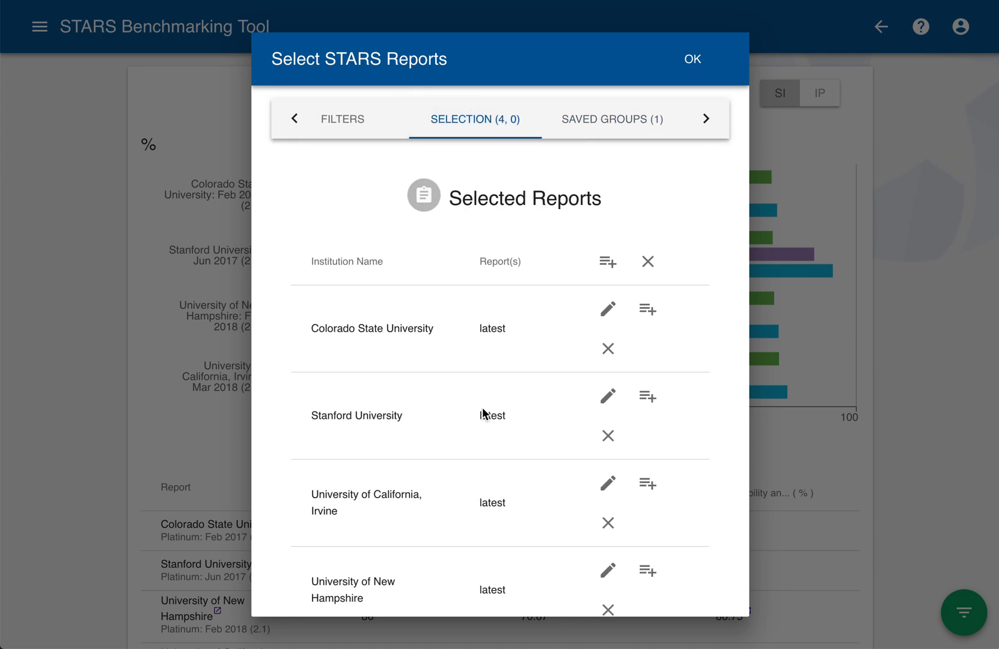
{"action": "scroll", "coordinate": [482, 409], "scroll_direction": "down", "scroll_amount": 2}
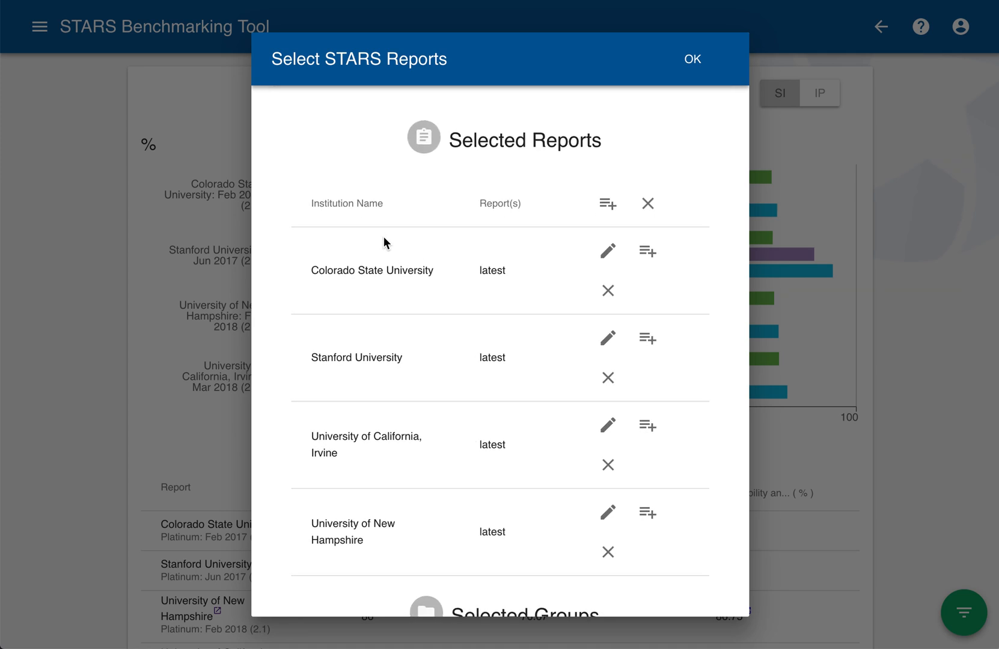
{"action": "left_click", "coordinate": [980, 406]}
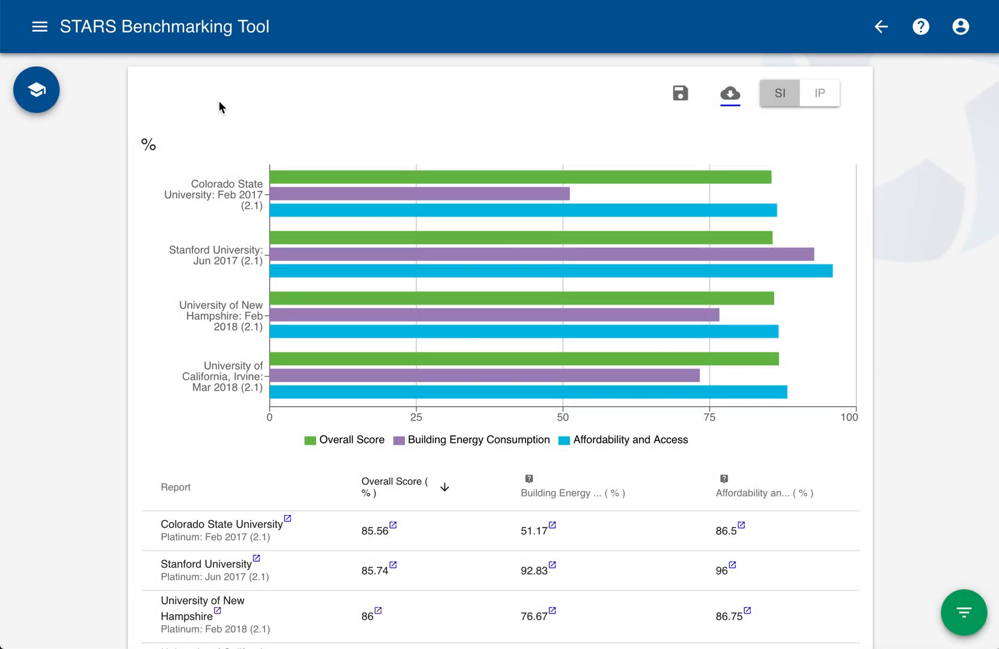
{"action": "left_click", "coordinate": [50, 94]}
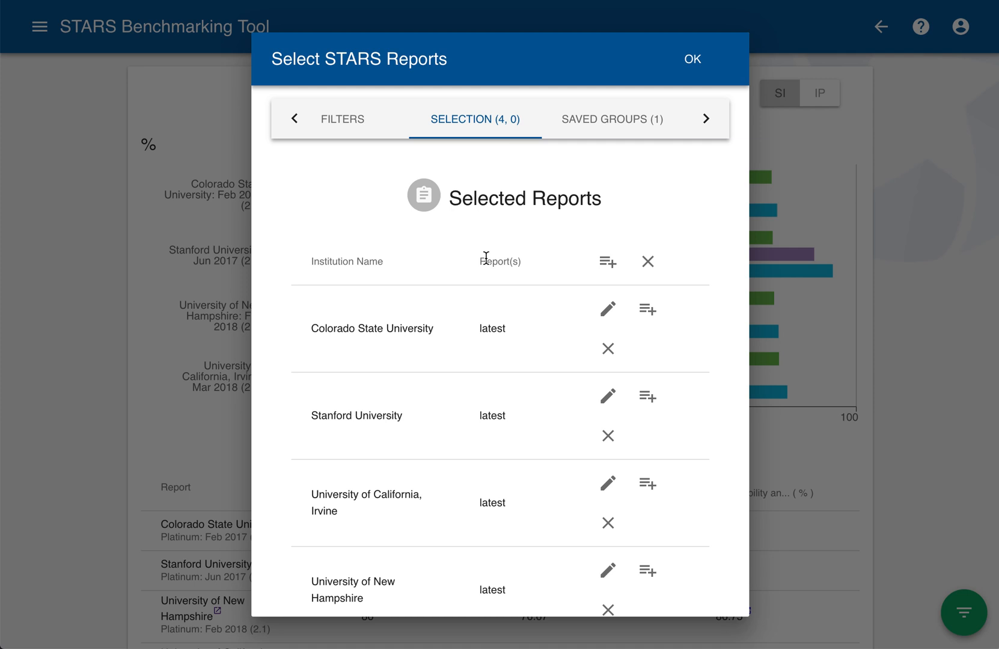
{"action": "left_click", "coordinate": [648, 263]}
{"action": "left_click", "coordinate": [855, 288]}
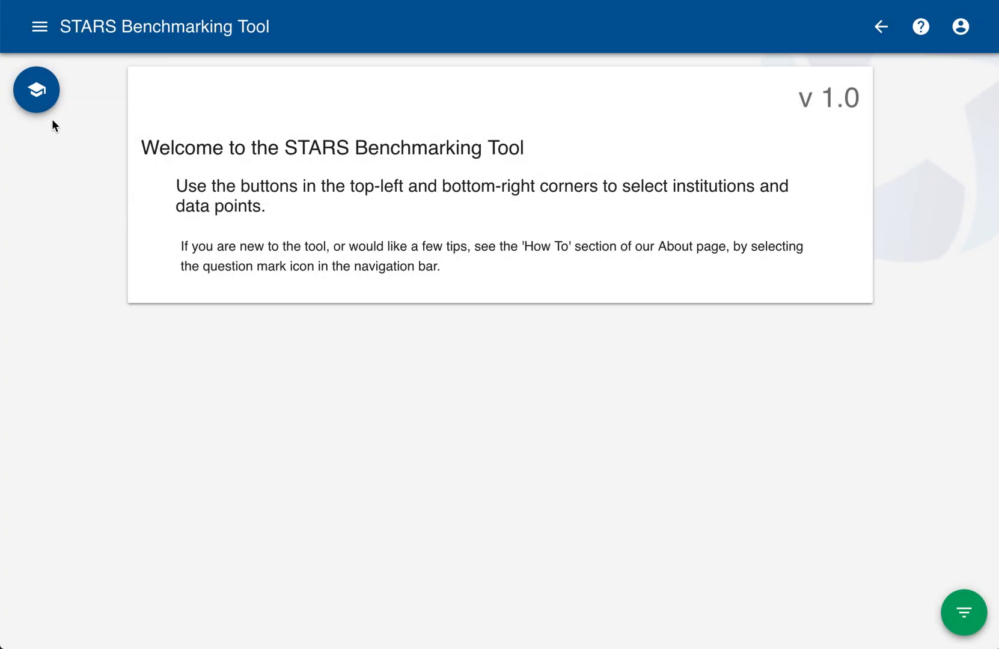
- Add the saved group Platinum Schools to the chart as an aggregate and view its combined bars
{"action": "left_click", "coordinate": [36, 93]}
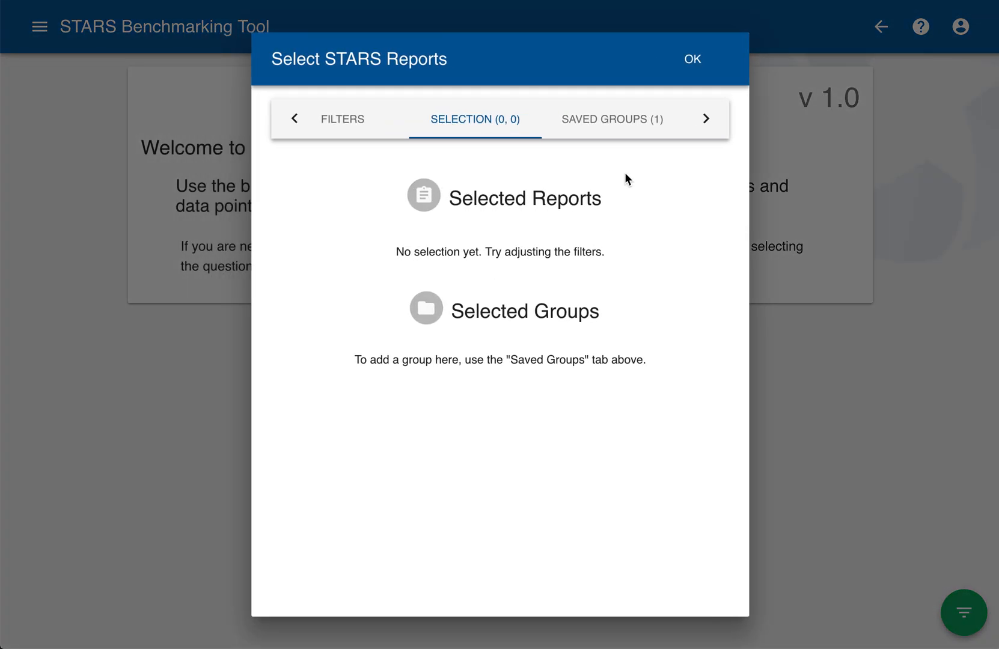
{"action": "left_click", "coordinate": [612, 122]}
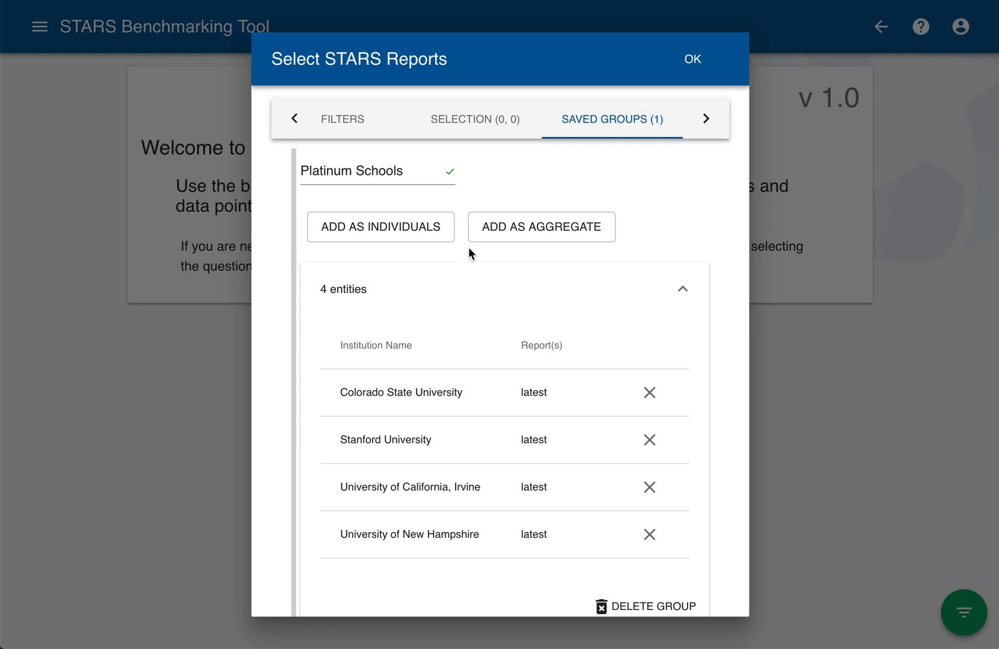
{"action": "scroll", "coordinate": [469, 248], "scroll_direction": "down", "scroll_amount": 1}
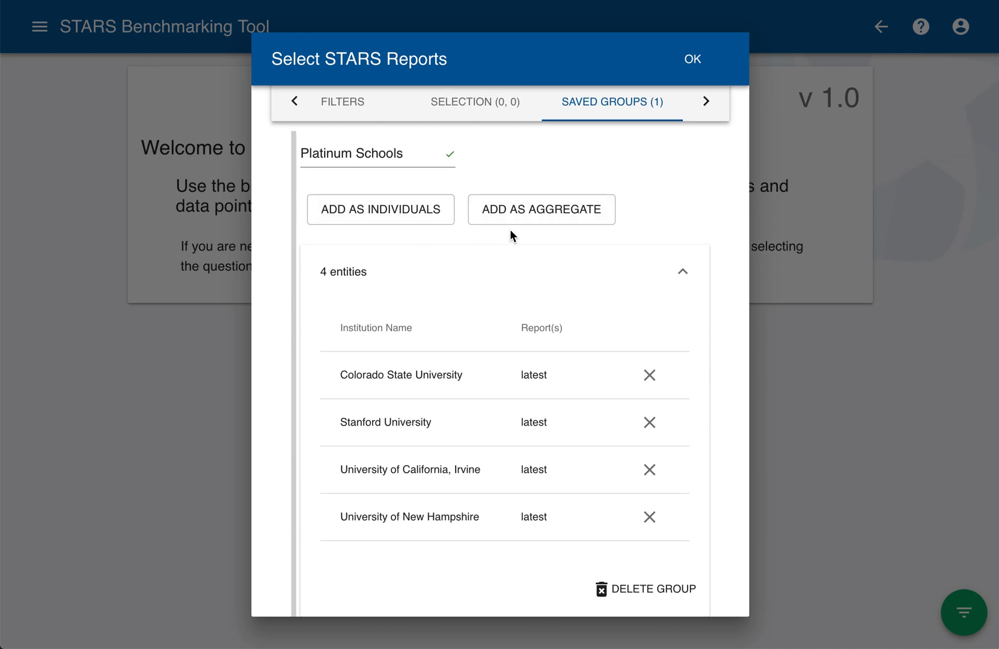
{"action": "left_click", "coordinate": [542, 217]}
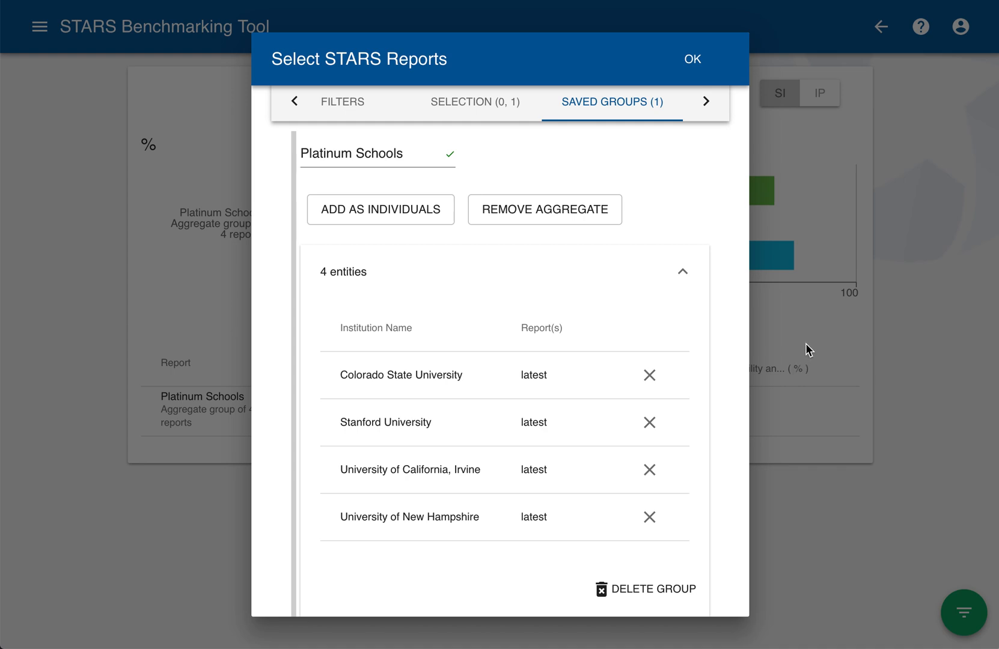
{"action": "left_click", "coordinate": [819, 332]}
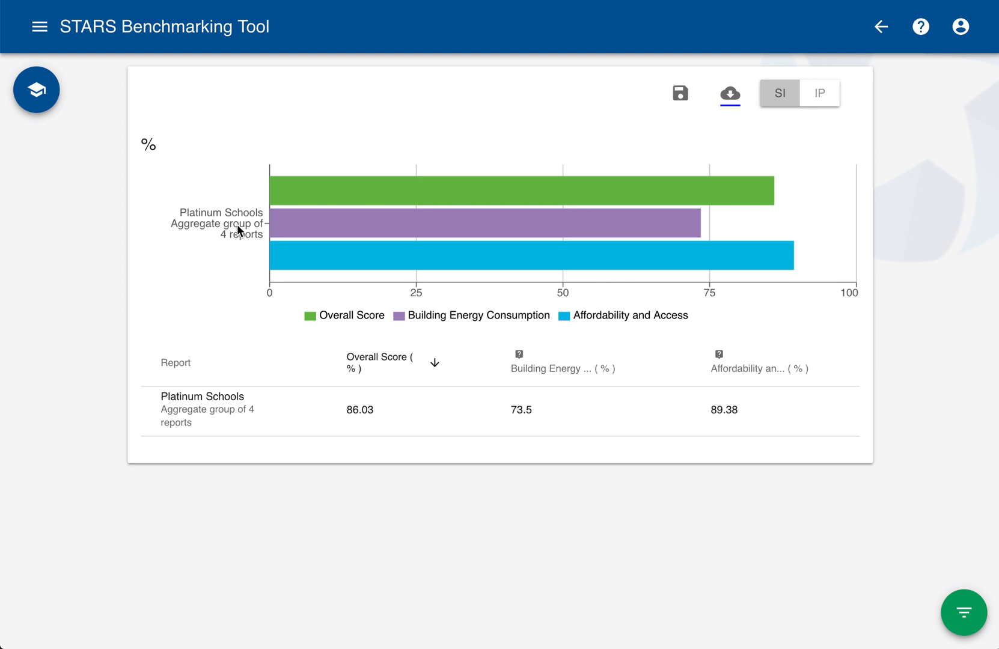
{"action": "mouse_move", "coordinate": [280, 259]}
- Add the Platinum Schools institutions as individuals as well and compare them with the group aggregate in the chart
{"action": "left_click", "coordinate": [36, 90]}
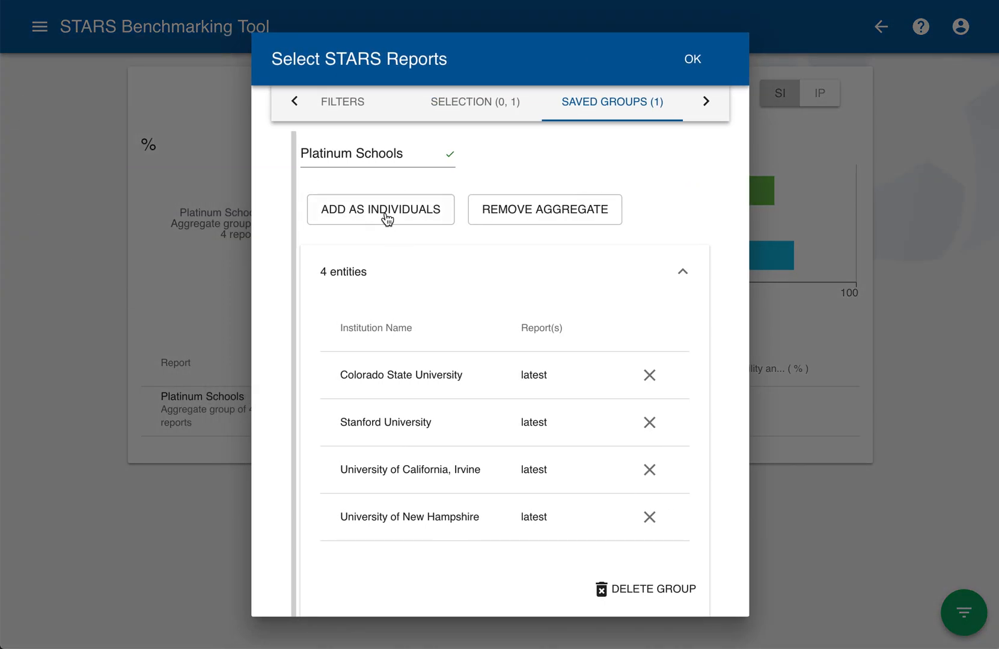
{"action": "left_click", "coordinate": [390, 214]}
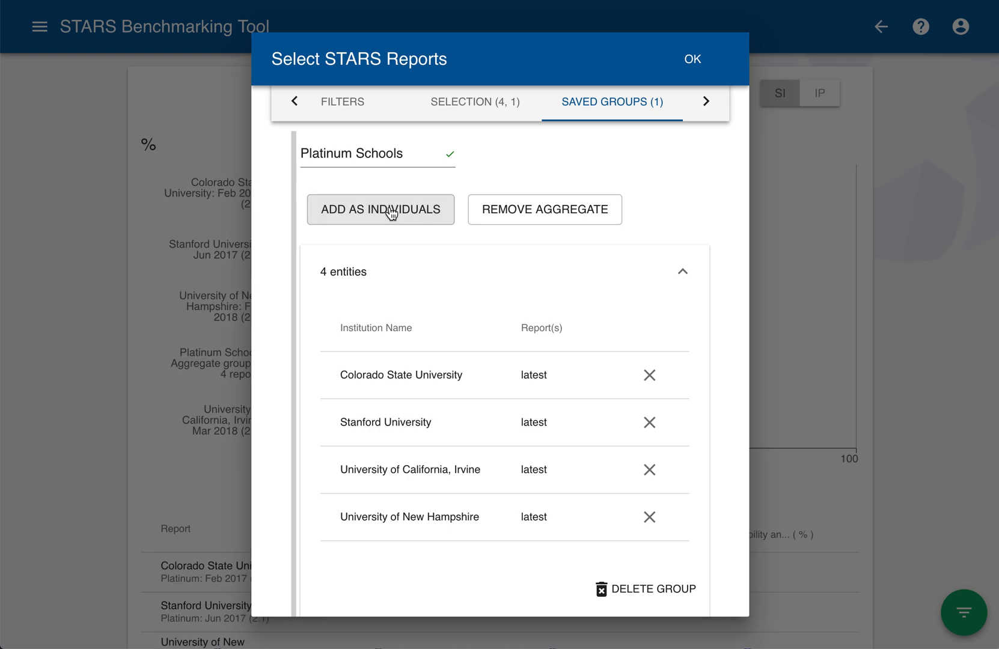
{"action": "left_click", "coordinate": [928, 262]}
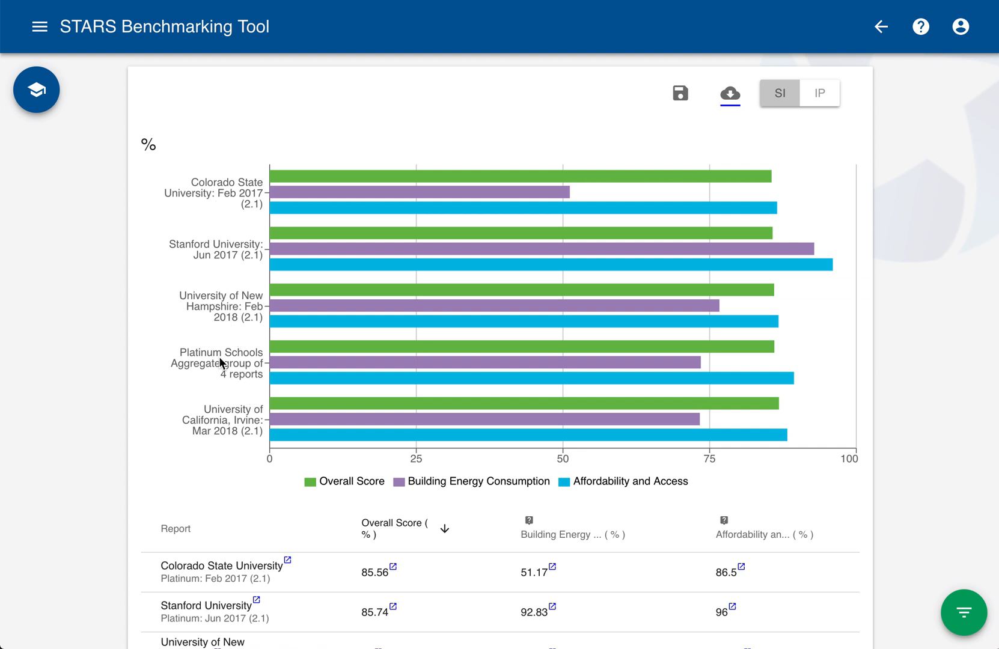
{"action": "double_click", "coordinate": [237, 363]}
{"action": "left_click_drag", "start_coordinate": [179, 364], "coordinate": [224, 354]}
{"action": "left_click", "coordinate": [201, 380]}
{"action": "scroll", "coordinate": [240, 390], "scroll_direction": "down", "scroll_amount": 1}
{"action": "scroll", "coordinate": [240, 389], "scroll_direction": "up", "scroll_amount": 1}
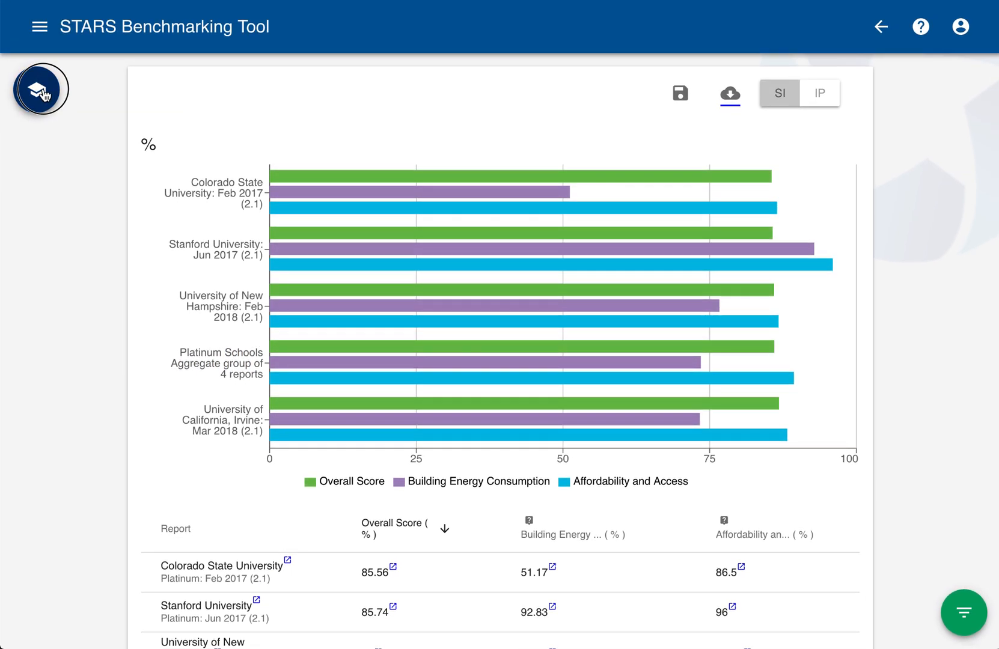
- Remove all the individual reports and the Platinum Schools group from the selection
{"action": "left_click", "coordinate": [36, 89]}
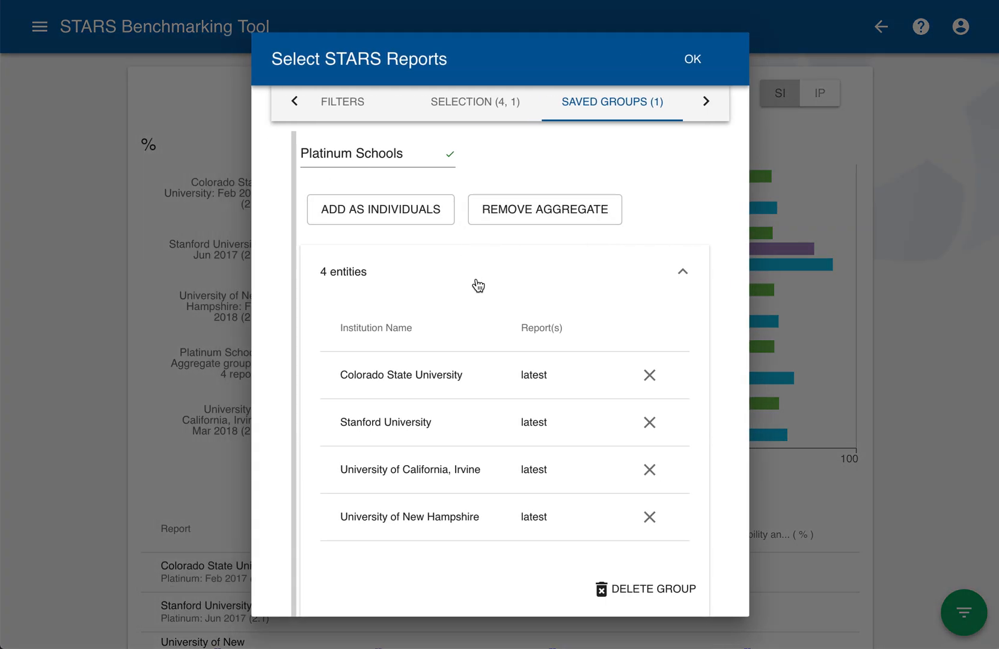
{"action": "scroll", "coordinate": [478, 286], "scroll_direction": "up", "scroll_amount": 1}
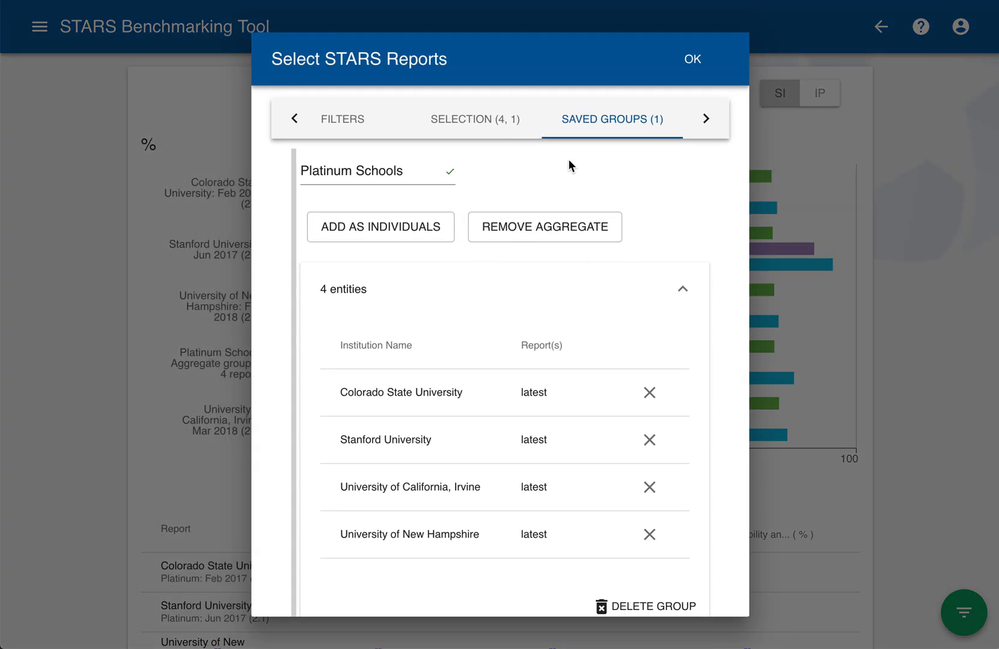
{"action": "left_click", "coordinate": [458, 119]}
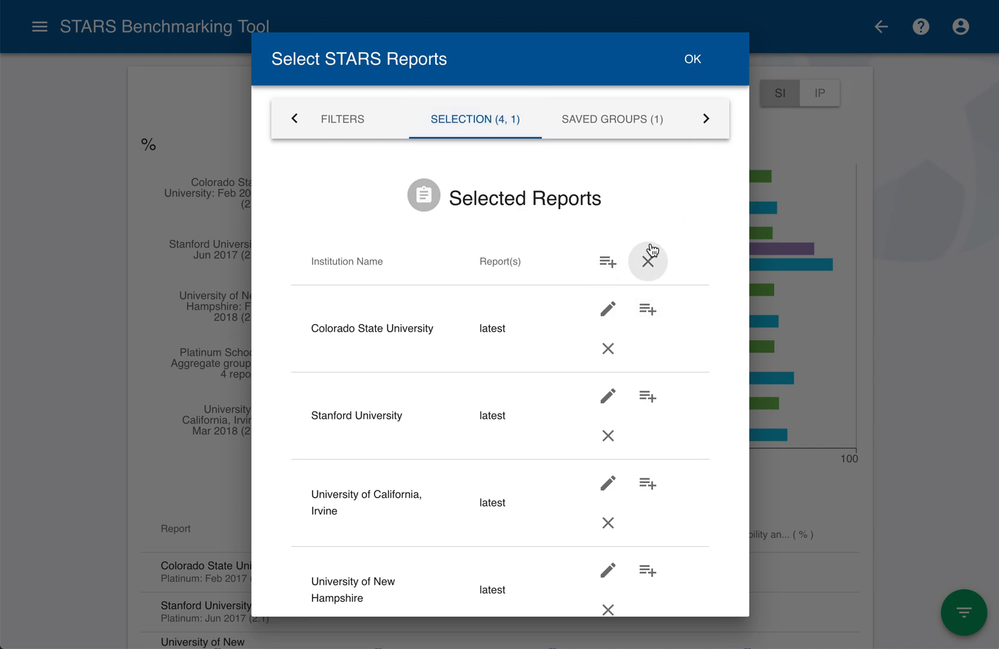
{"action": "left_click", "coordinate": [648, 265]}
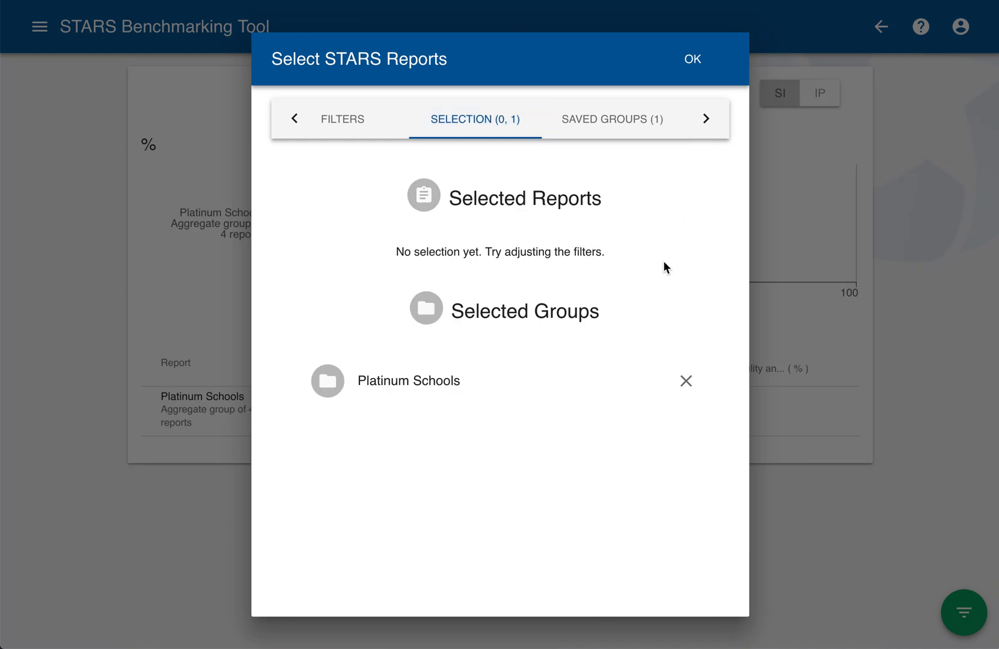
{"action": "left_click", "coordinate": [692, 388]}
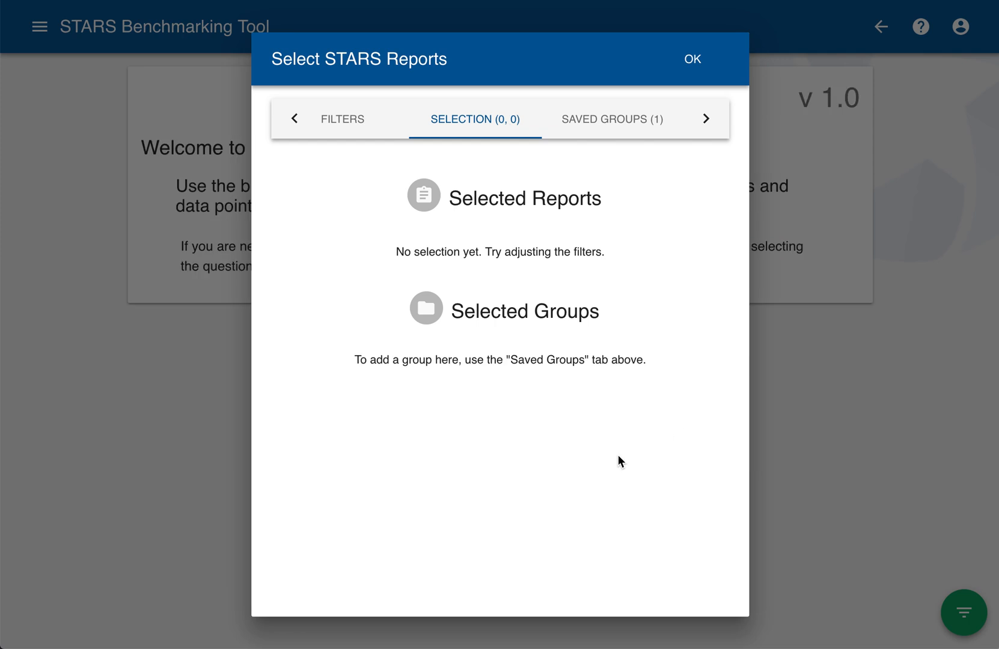
- Reset the rating filter, search institutions by the name Colorado, select Colorado College and view its chart
{"action": "left_click", "coordinate": [341, 127]}
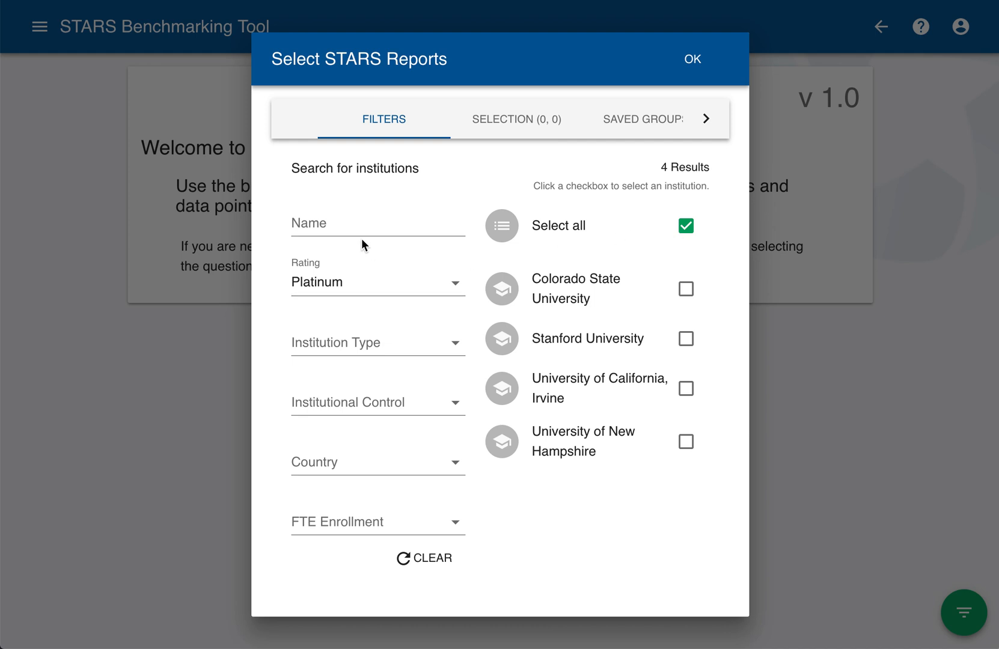
{"action": "left_click", "coordinate": [420, 285]}
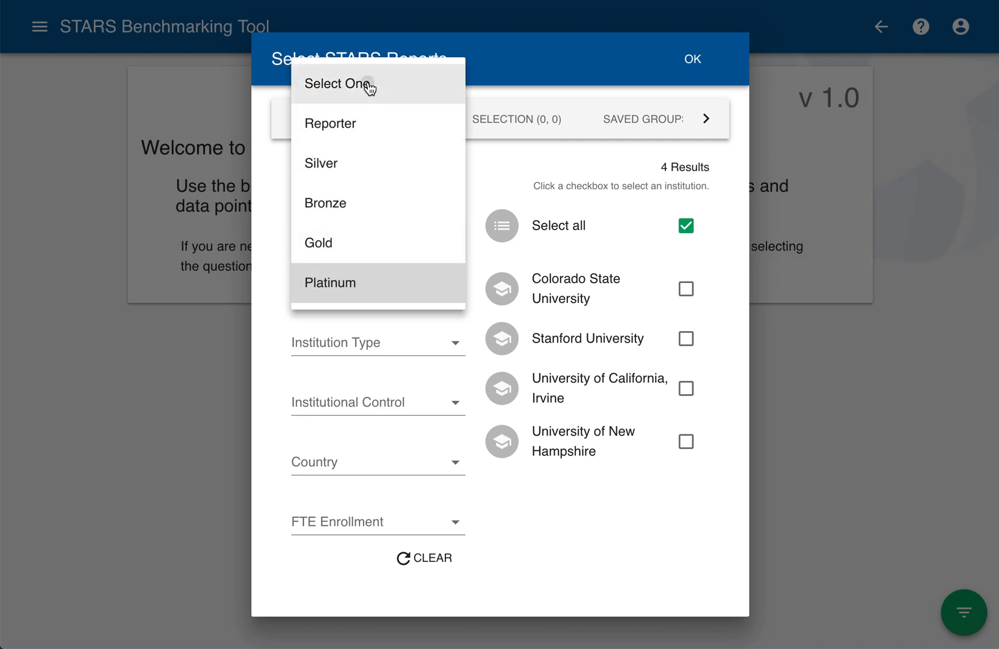
{"action": "left_click", "coordinate": [371, 89]}
{"action": "left_click", "coordinate": [408, 222]}
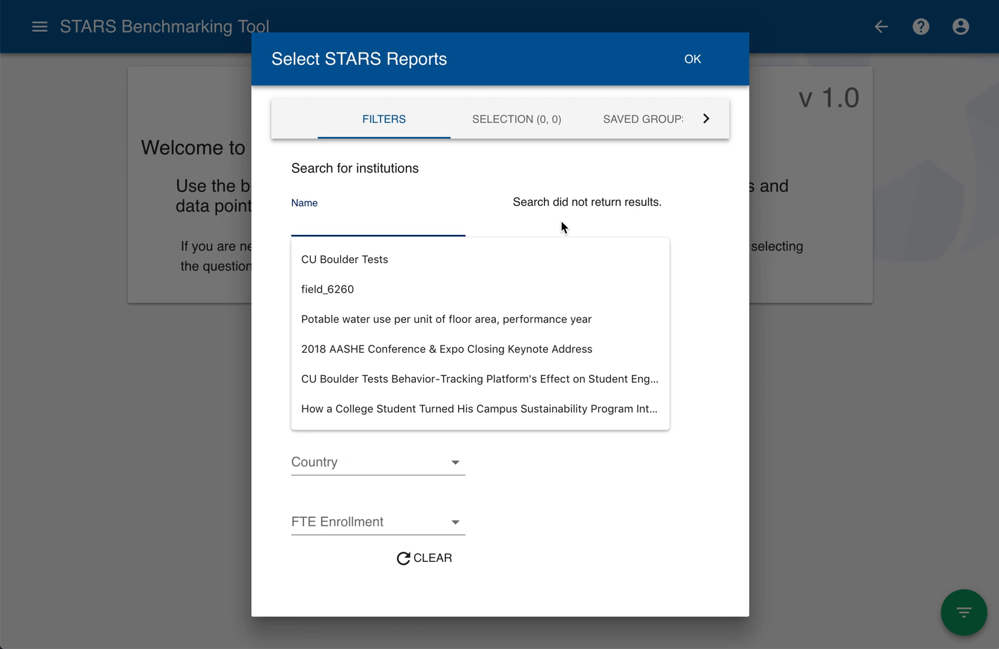
{"action": "type", "text": "Colorado"}
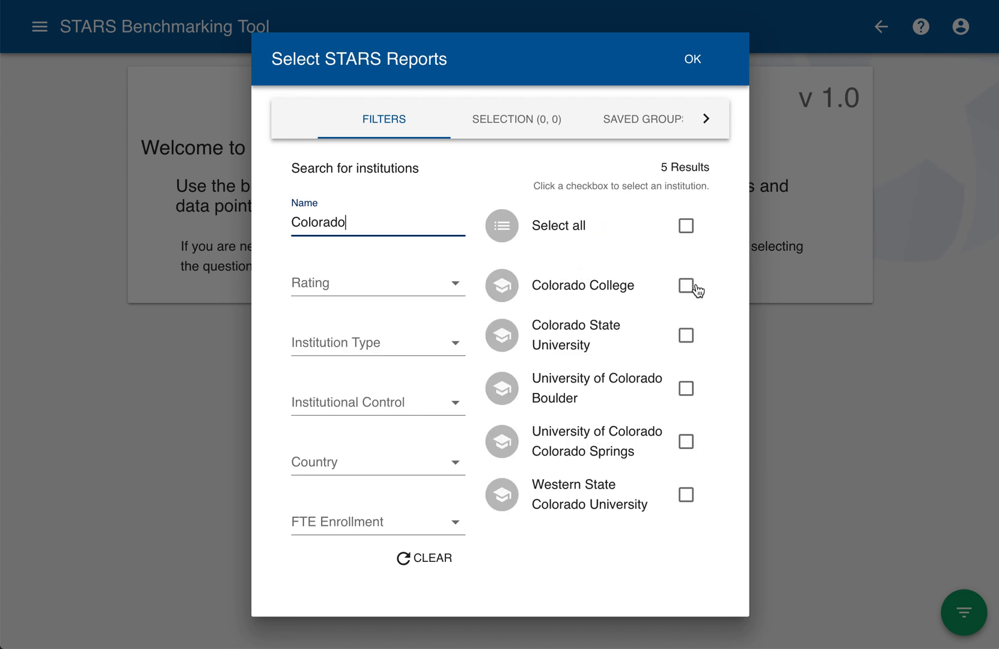
{"action": "left_click", "coordinate": [694, 287]}
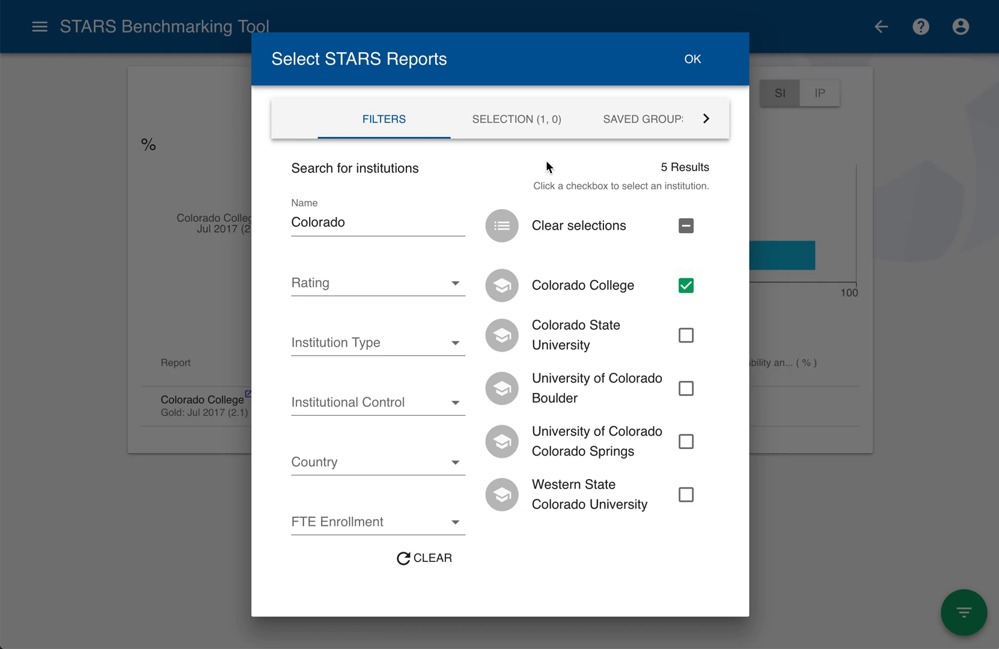
{"action": "left_click", "coordinate": [841, 324]}
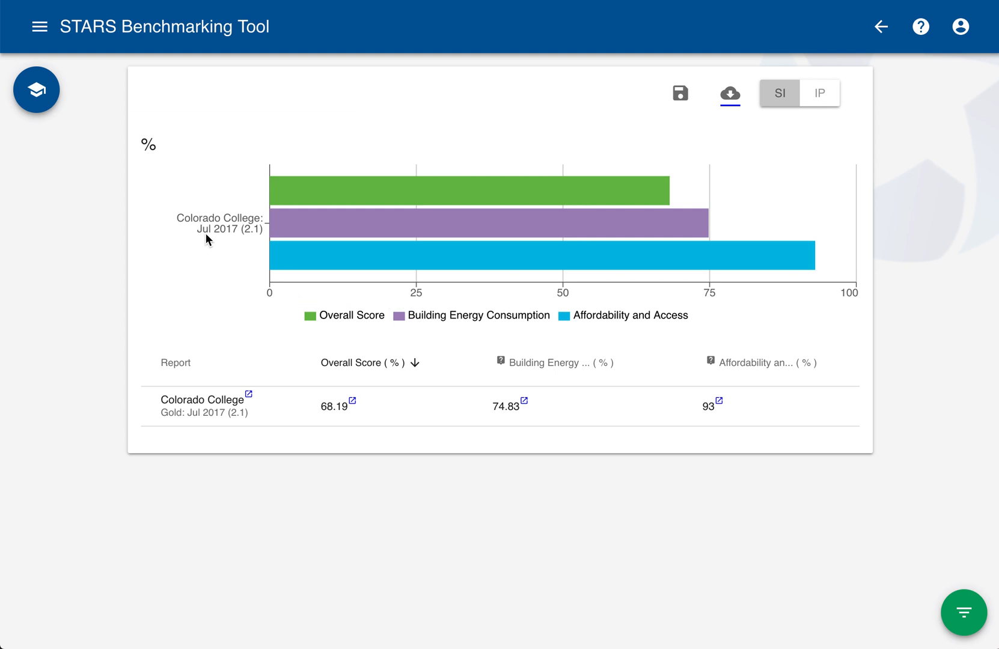
- Choose the Gold: Jun 2015 (2.0) report for Colorado College in place of its latest report and view its chart
{"action": "left_click", "coordinate": [44, 96]}
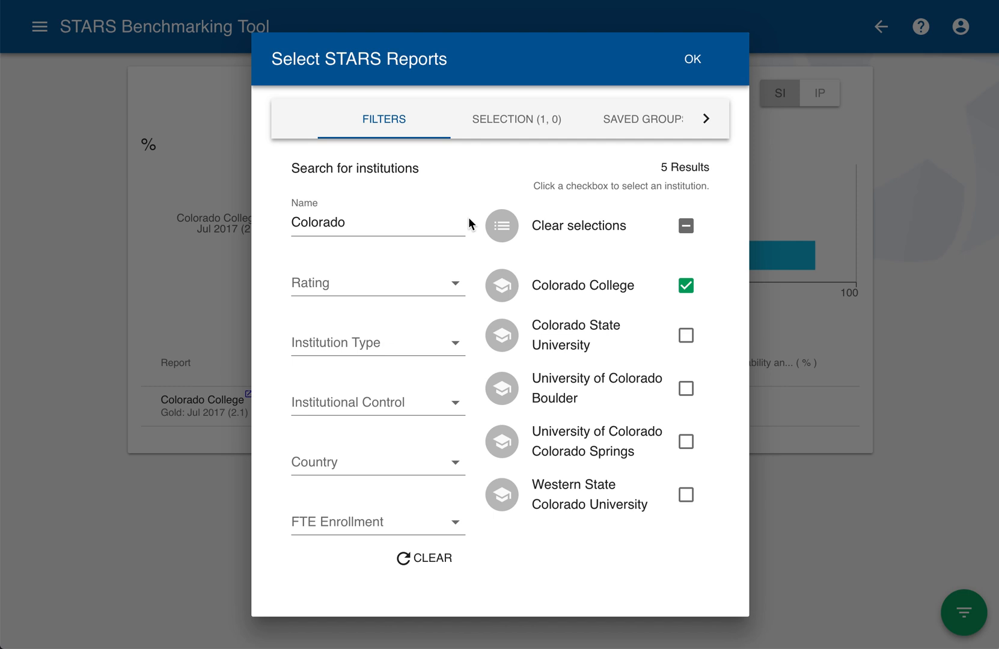
{"action": "left_click", "coordinate": [520, 122]}
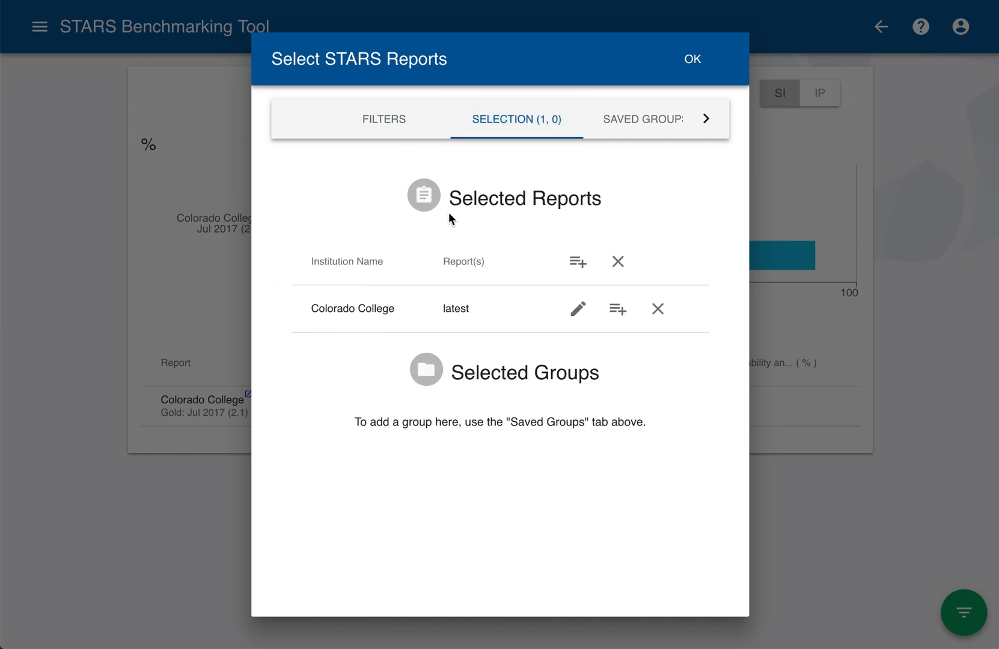
{"action": "left_click_drag", "start_coordinate": [444, 263], "coordinate": [482, 261]}
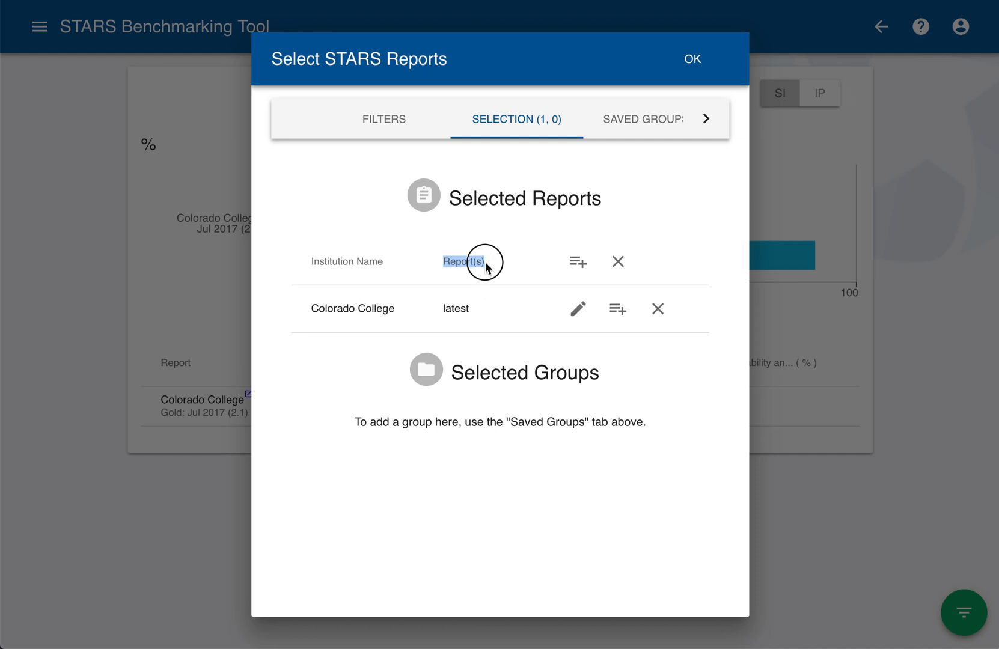
{"action": "double_click", "coordinate": [462, 308]}
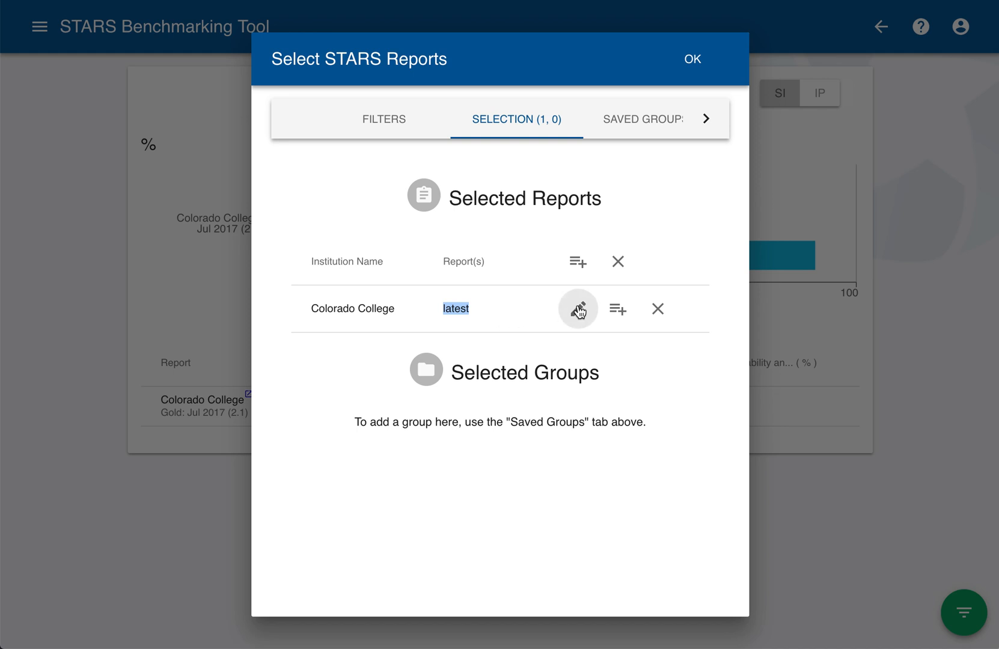
{"action": "left_click", "coordinate": [521, 318]}
{"action": "left_click", "coordinate": [579, 310]}
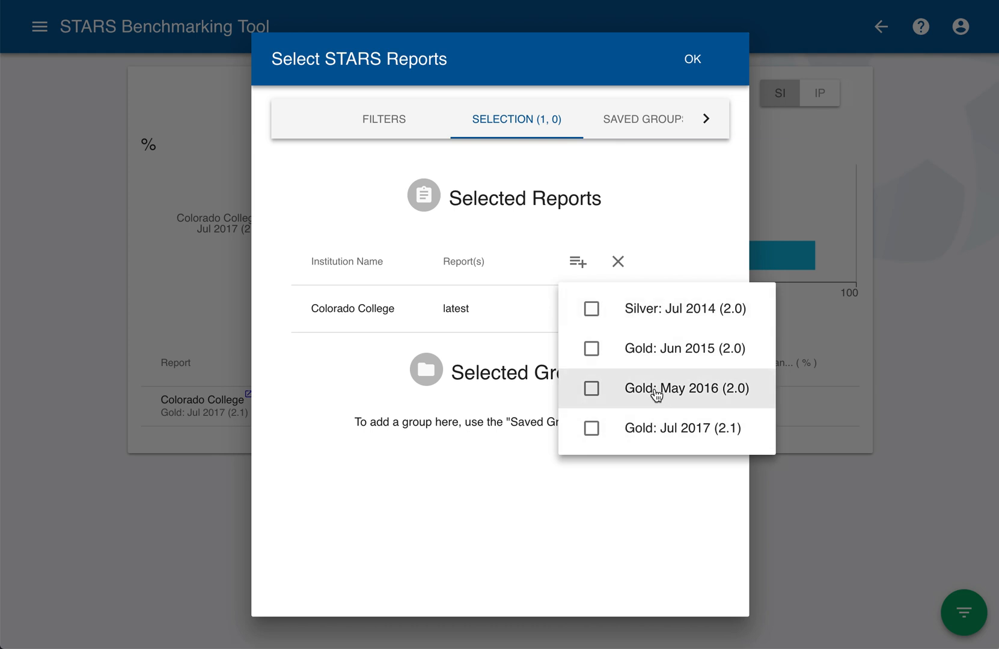
{"action": "left_click", "coordinate": [593, 352]}
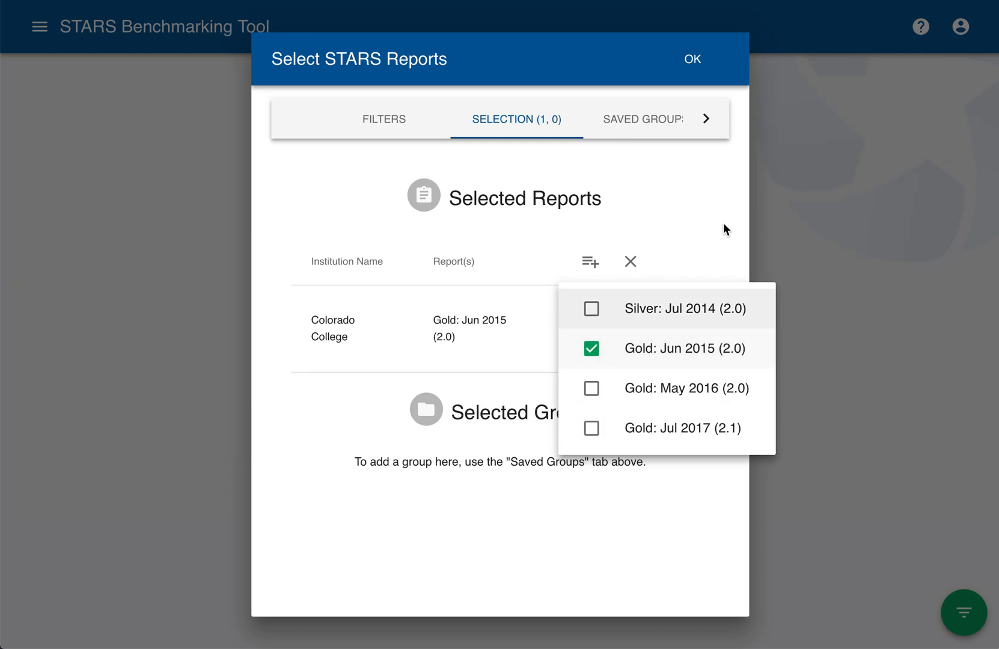
{"action": "left_click", "coordinate": [829, 225]}
{"action": "left_click", "coordinate": [951, 432]}
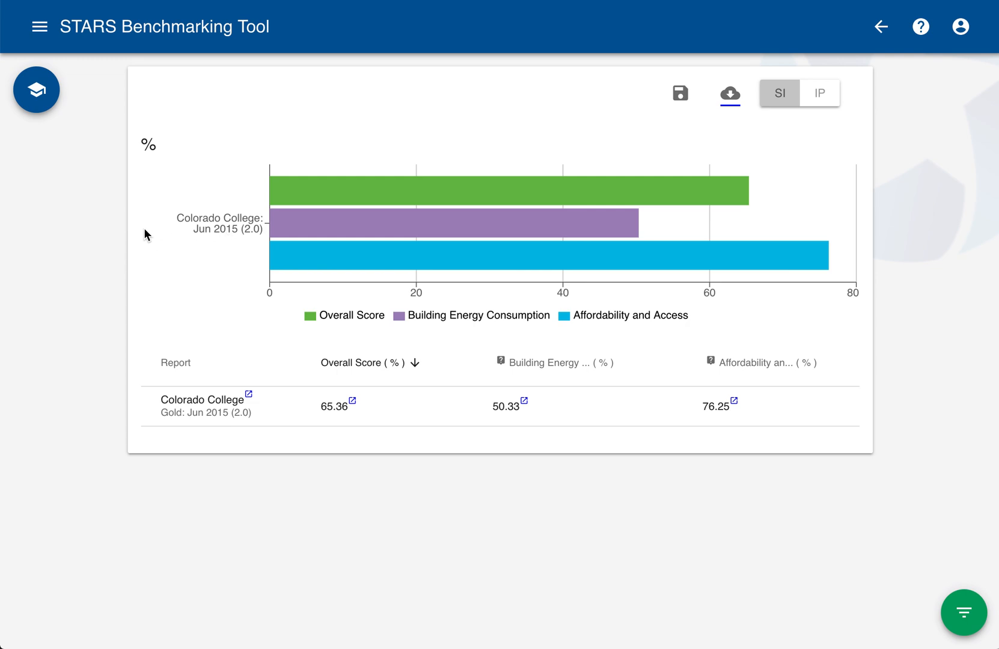
- Add Colorado College's Silver: Jul 2014 (2.0), Gold: May 2016 (2.0) and Gold: Jul 2017 (2.1) reports to the selection and view the chart
{"action": "left_click", "coordinate": [37, 90]}
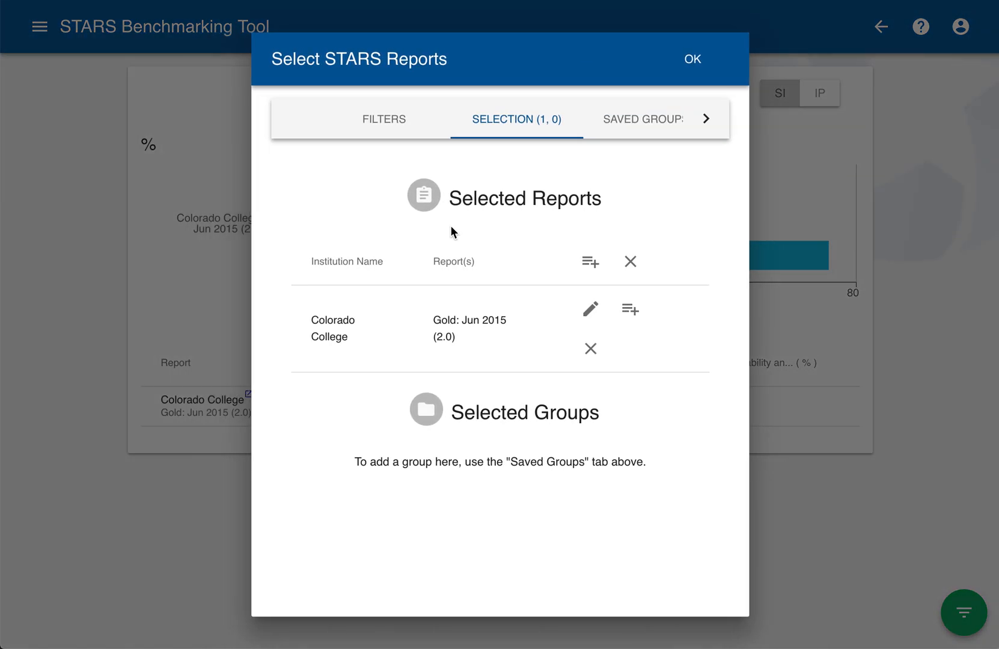
{"action": "left_click", "coordinate": [587, 314]}
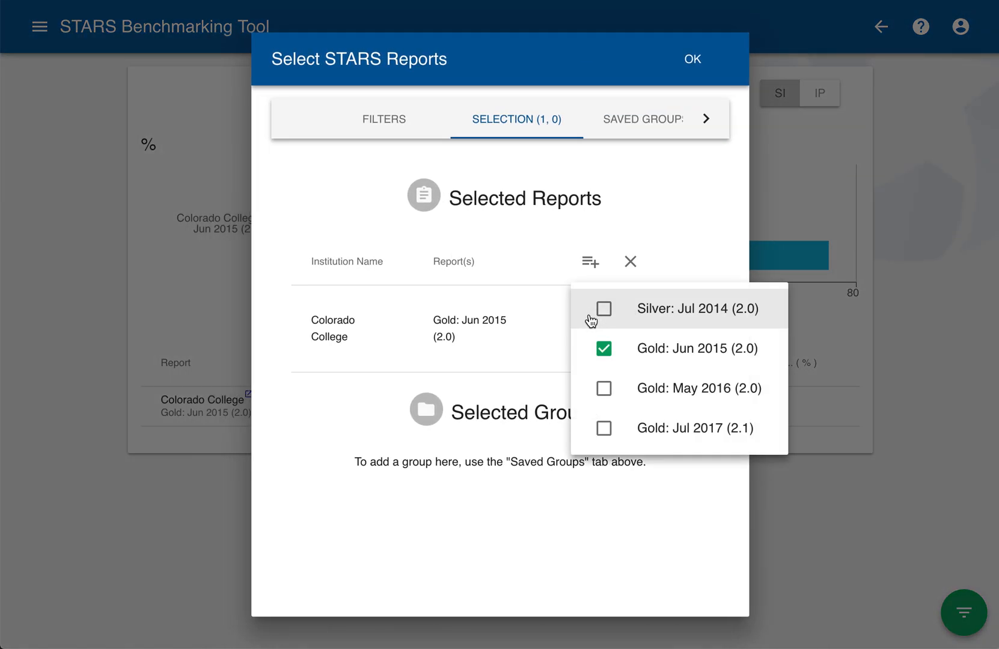
{"action": "left_click", "coordinate": [612, 310]}
{"action": "left_click", "coordinate": [608, 389]}
{"action": "left_click", "coordinate": [603, 429]}
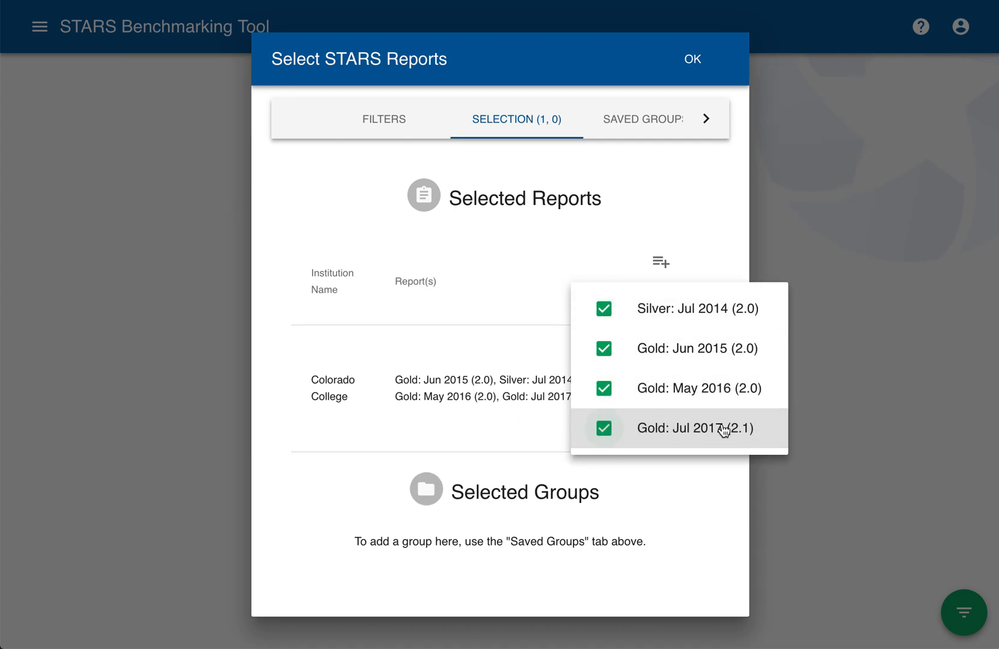
{"action": "left_click", "coordinate": [918, 298]}
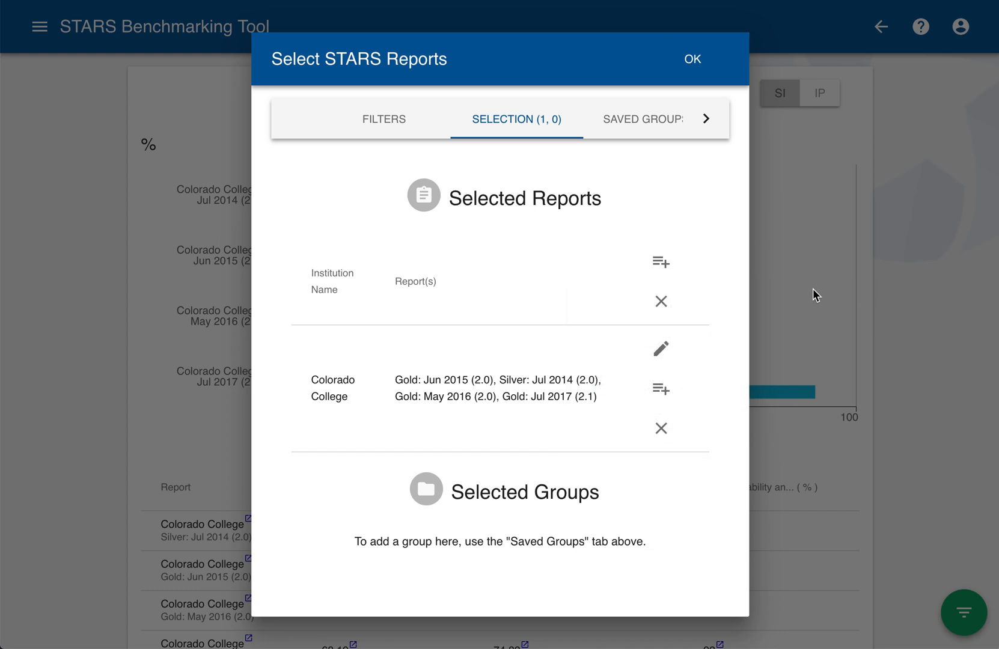
{"action": "left_click", "coordinate": [833, 264]}
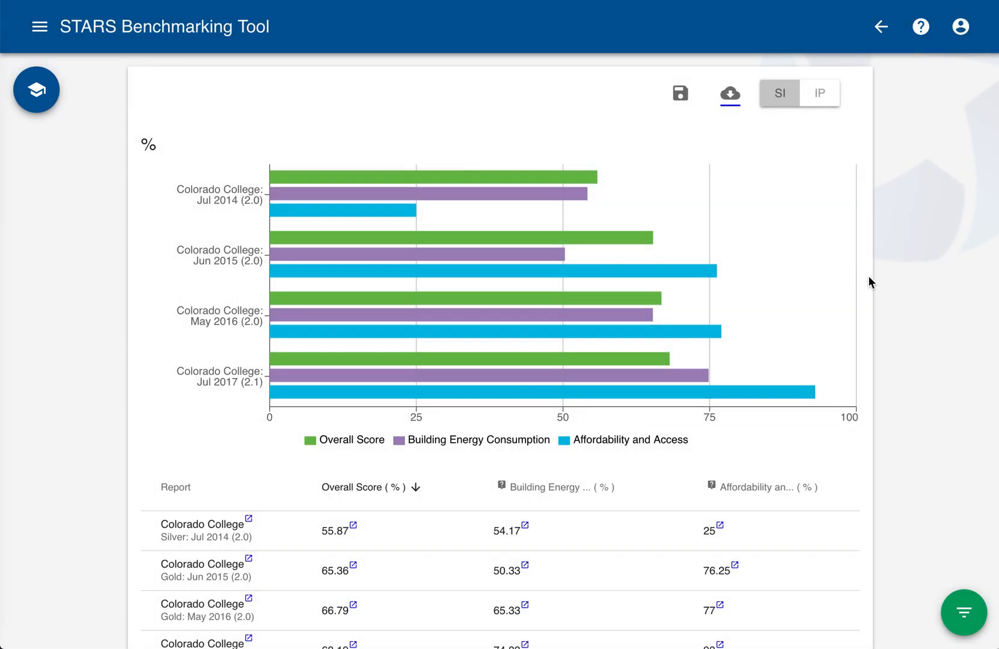